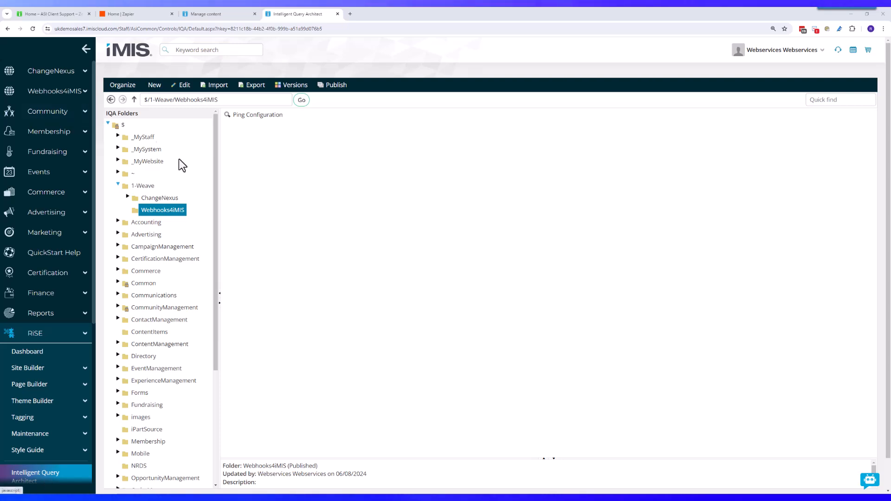
Create a new query named "SMS my members" in the Webhooks4iMIS folder and add NetContactData as its source.
{"action": "mouse_move", "coordinate": [158, 88]}
{"action": "left_click", "coordinate": [167, 114]}
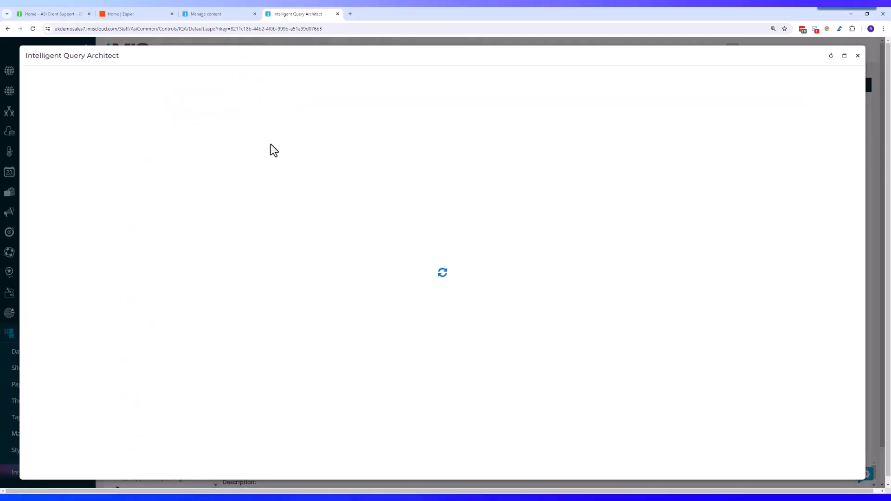
{"action": "left_click", "coordinate": [173, 139]}
{"action": "type", "text": "SMS my membe"}
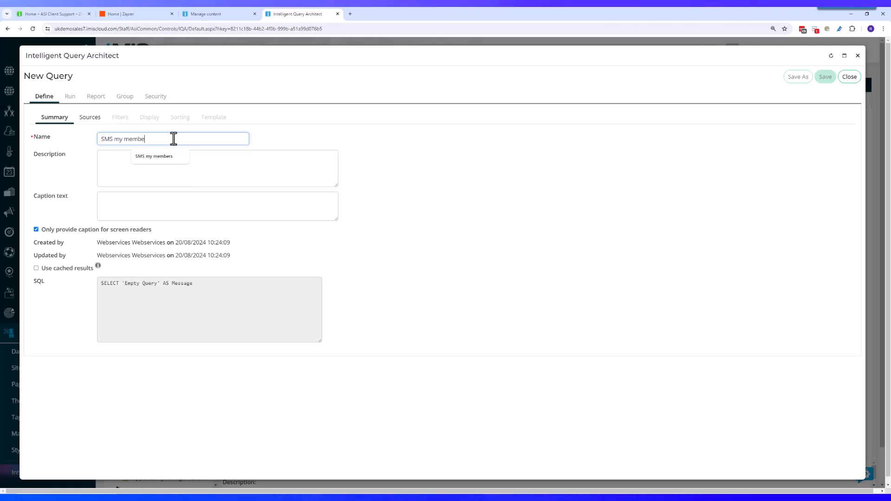
{"action": "left_click", "coordinate": [90, 120]}
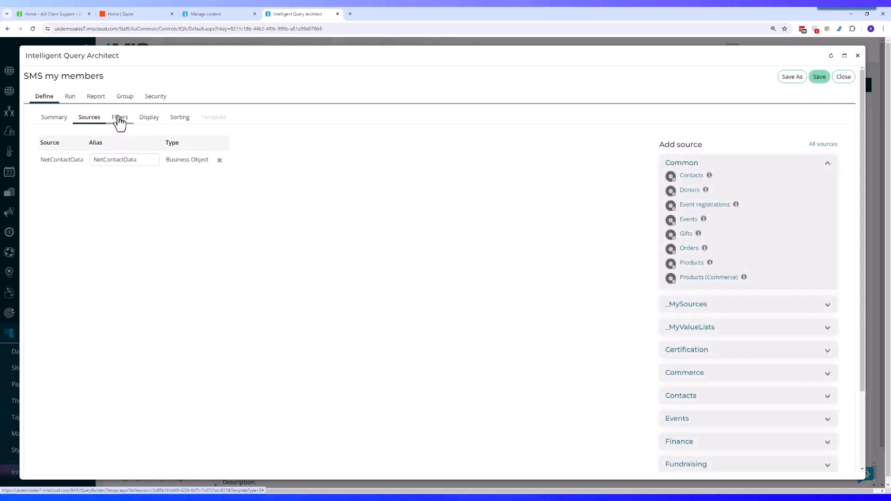
Add a filter to the query requiring Country to equal Hungary.
{"action": "left_click", "coordinate": [119, 118]}
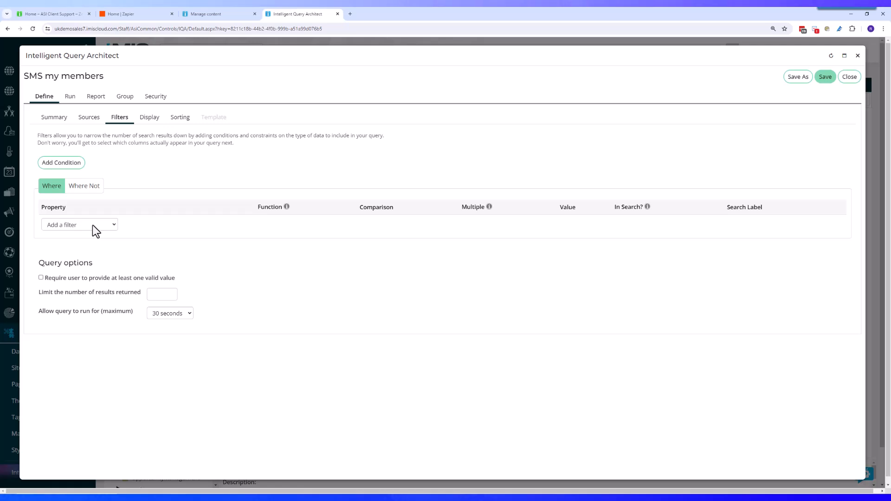
{"action": "left_click", "coordinate": [95, 227]}
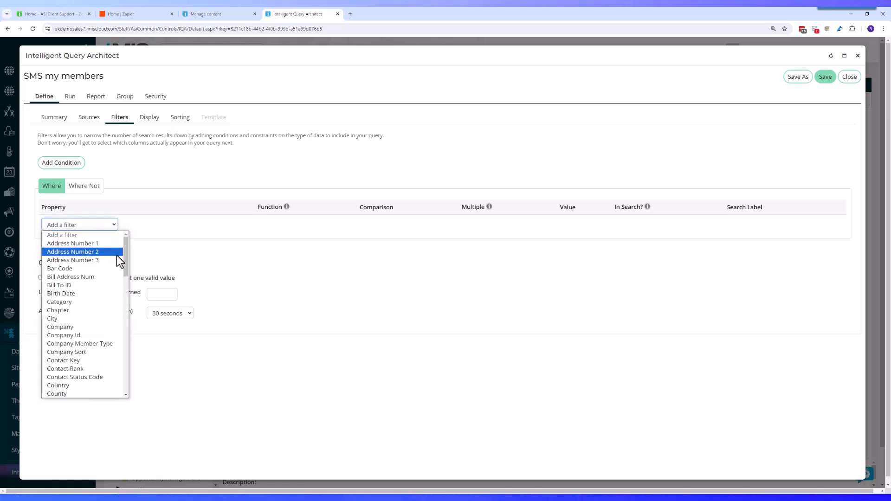
{"action": "left_click_drag", "start_coordinate": [128, 261], "coordinate": [125, 282]}
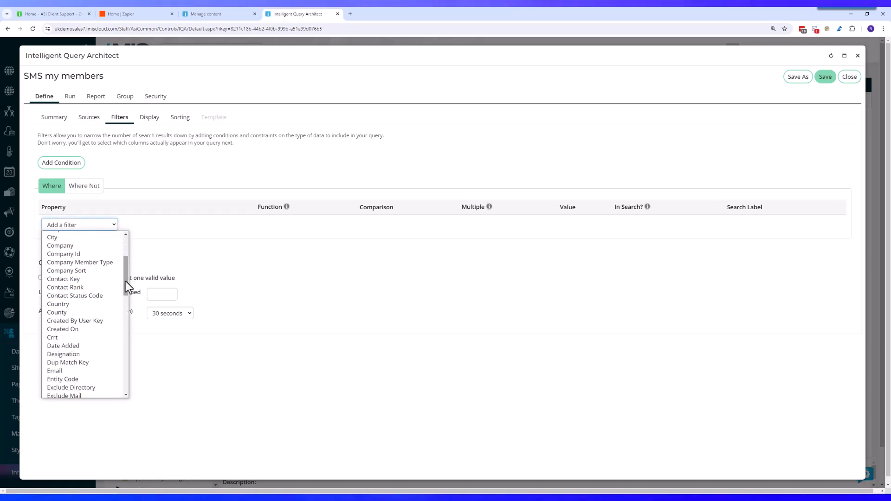
{"action": "left_click", "coordinate": [101, 304]}
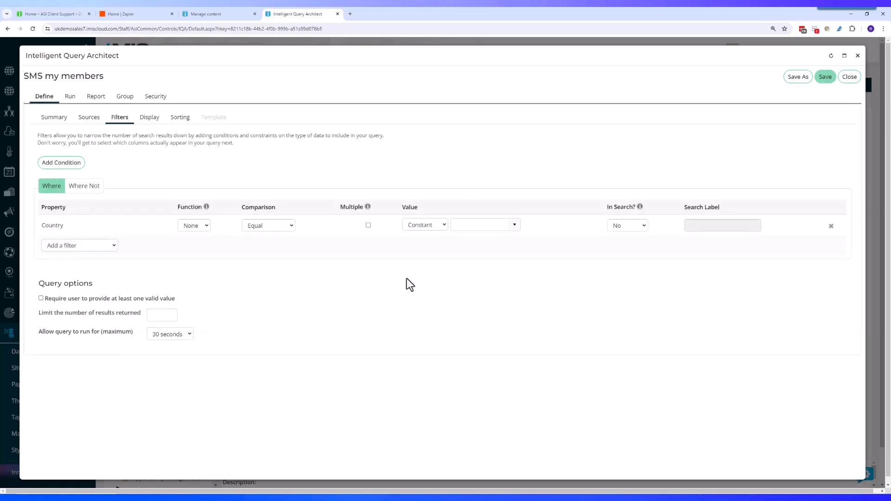
{"action": "left_click", "coordinate": [515, 226]}
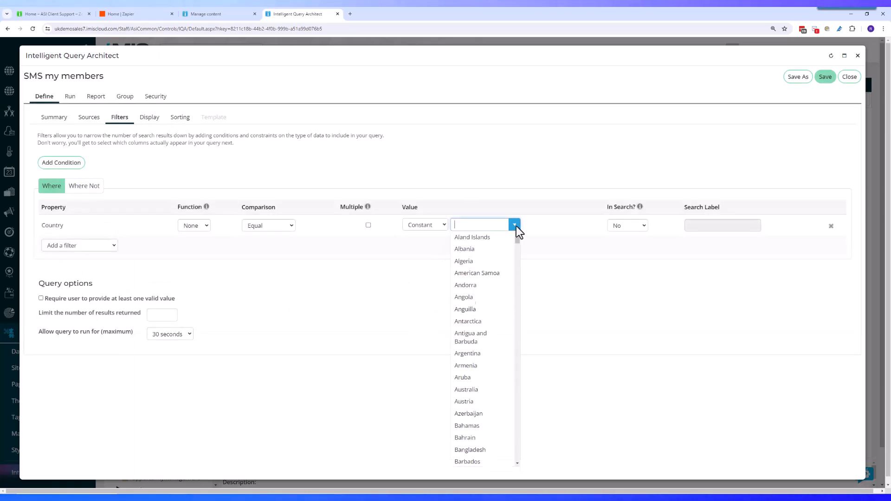
{"action": "type", "text": "Hungary"}
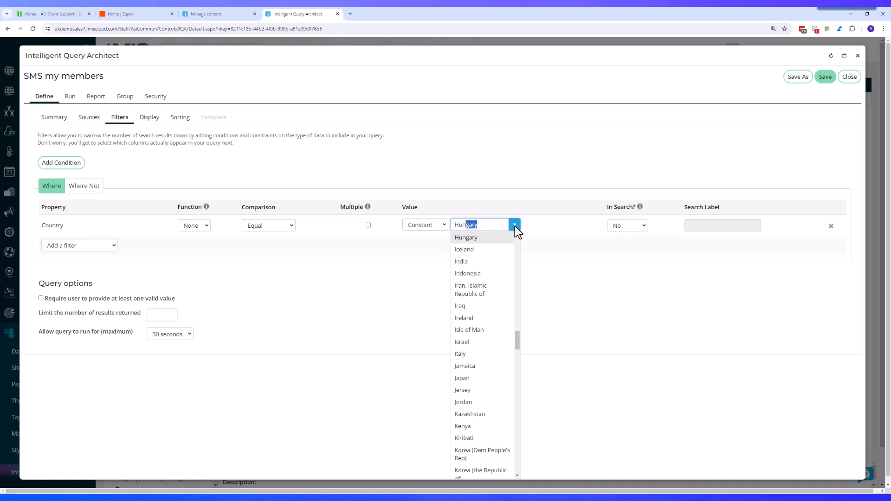
{"action": "left_click", "coordinate": [486, 239]}
Add a second filter requiring Member Type to equal Student Member.
{"action": "left_click", "coordinate": [92, 245]}
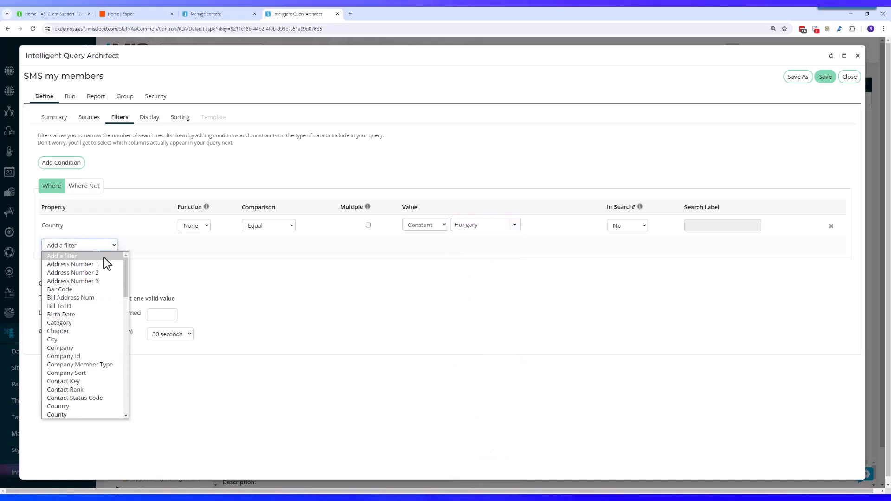
{"action": "left_click_drag", "start_coordinate": [124, 275], "coordinate": [123, 348]}
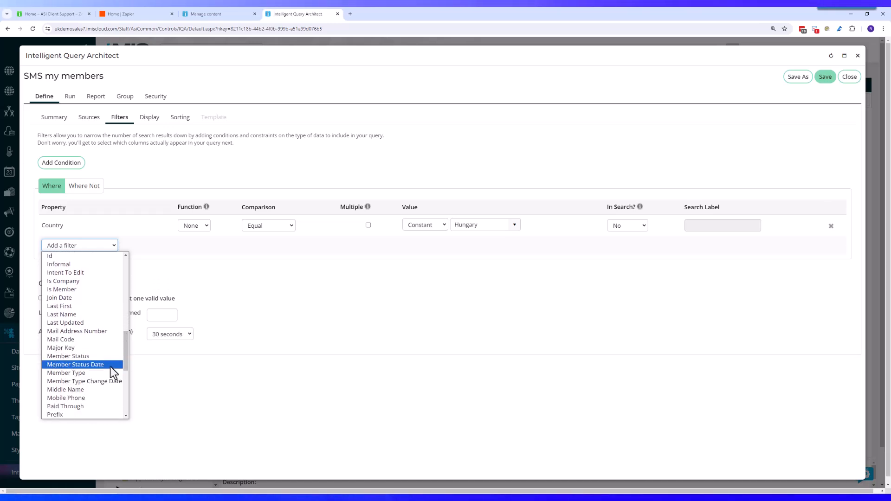
{"action": "left_click", "coordinate": [104, 373]}
{"action": "left_click", "coordinate": [501, 246]}
{"action": "scroll", "coordinate": [499, 347], "scroll_direction": "down", "scroll_amount": 1}
{"action": "scroll", "coordinate": [497, 367], "scroll_direction": "down", "scroll_amount": 1}
{"action": "left_click", "coordinate": [475, 450]}
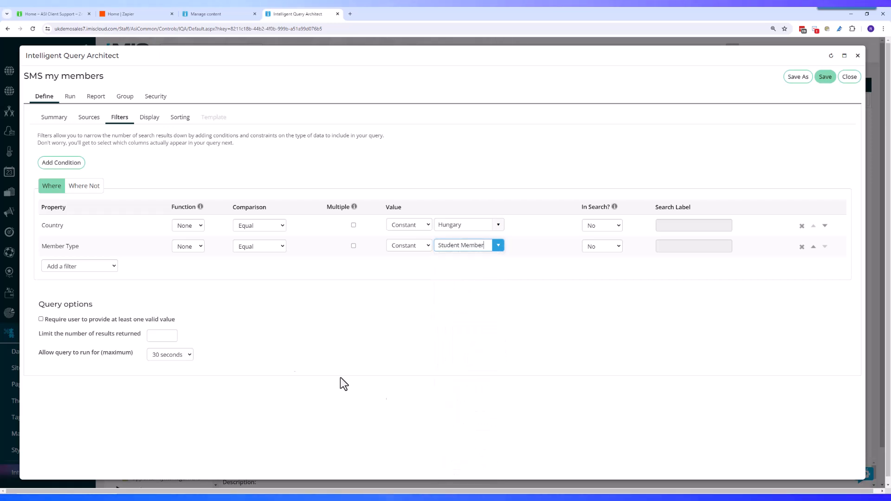
Add a Mobile Phone filter with the comparison Not Empty.
{"action": "left_click", "coordinate": [79, 266]}
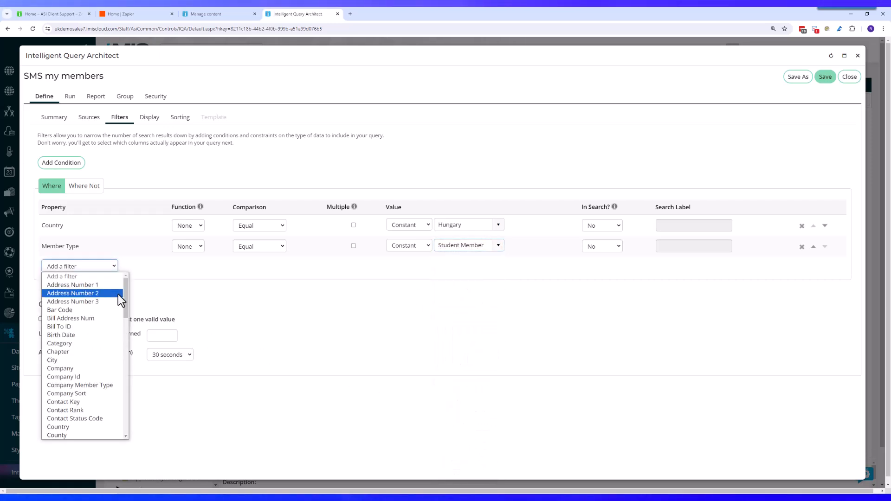
{"action": "left_click_drag", "start_coordinate": [126, 305], "coordinate": [115, 376]}
{"action": "left_click", "coordinate": [102, 401]}
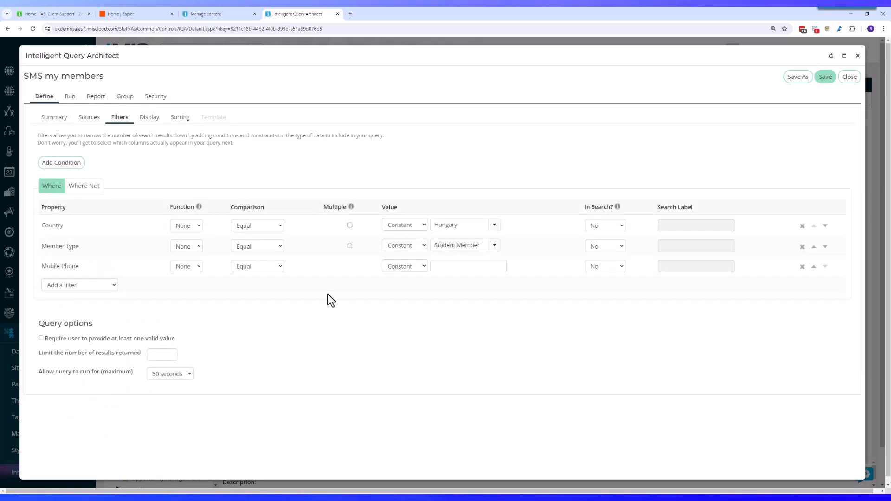
{"action": "left_click", "coordinate": [243, 267]}
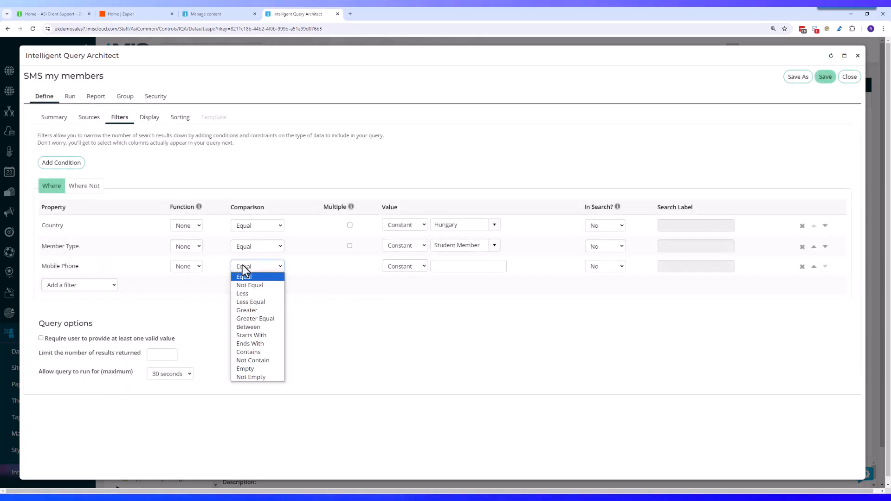
{"action": "left_click", "coordinate": [255, 376]}
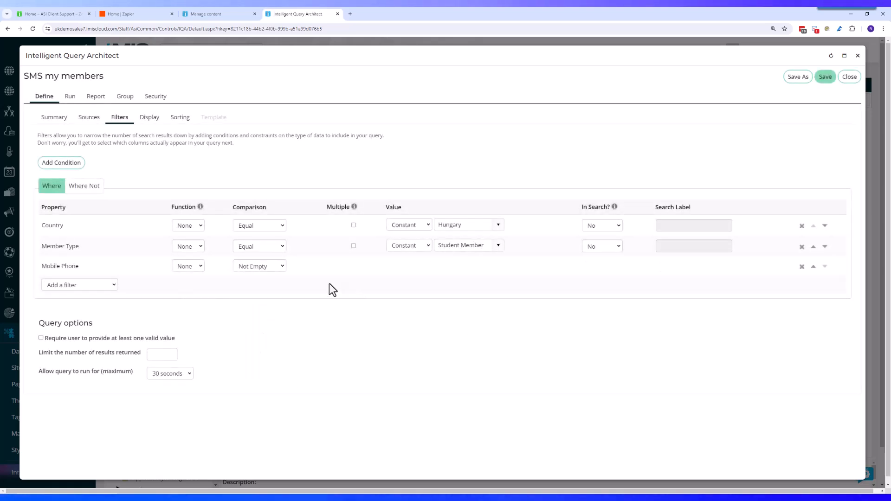
Replace Contact Key with Country and Mobile Phone in the displayed properties and run the query.
{"action": "left_click", "coordinate": [149, 118]}
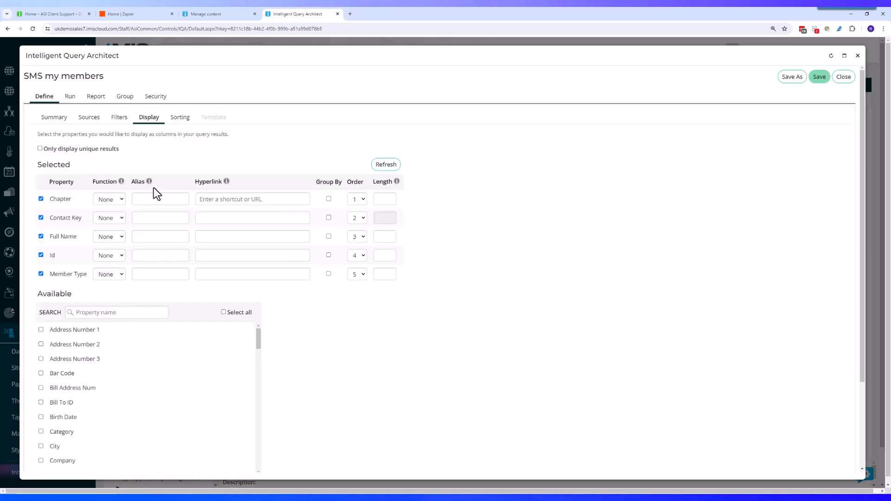
{"action": "left_click", "coordinate": [41, 218]}
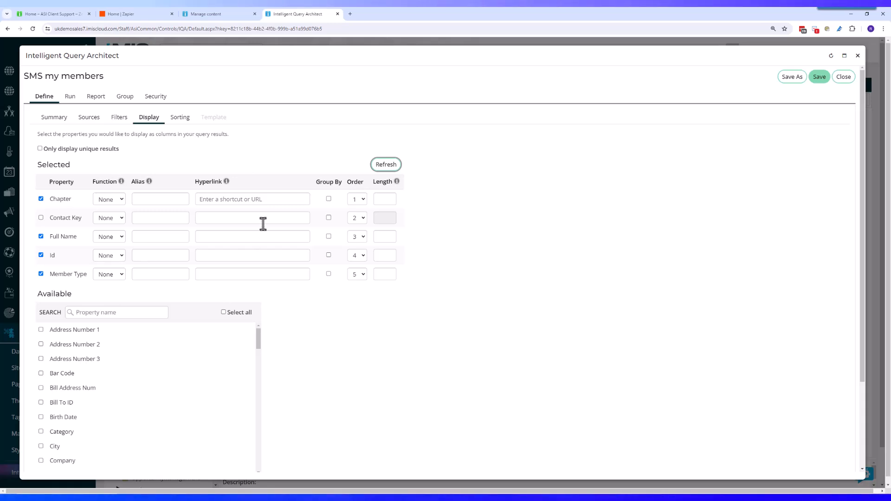
{"action": "scroll", "coordinate": [259, 321], "scroll_direction": "down", "scroll_amount": 5}
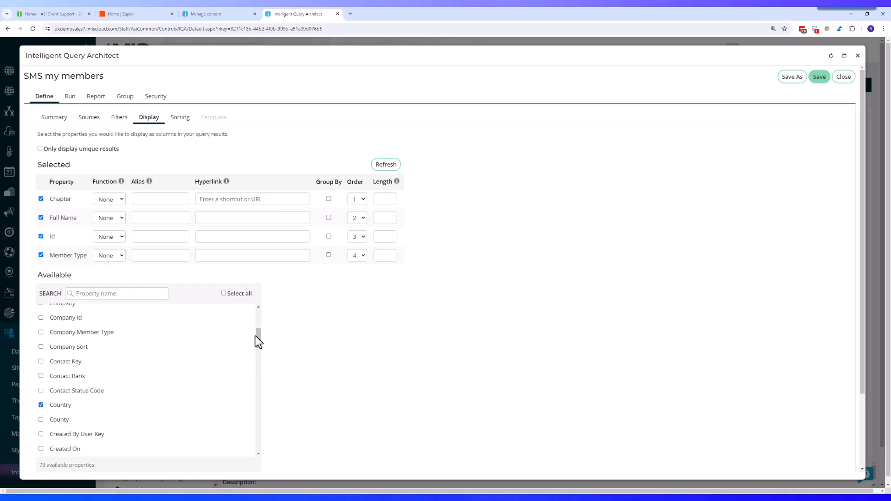
{"action": "left_click_drag", "start_coordinate": [257, 337], "coordinate": [255, 404]}
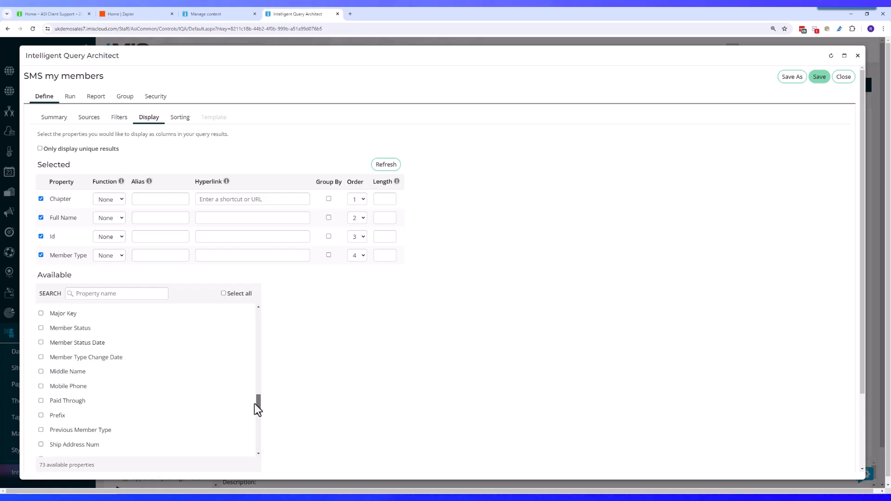
{"action": "left_click", "coordinate": [41, 386]}
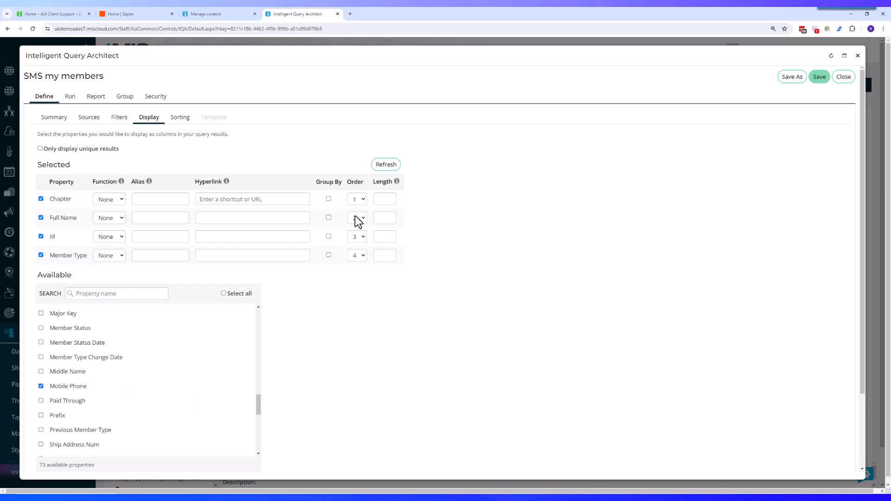
{"action": "left_click", "coordinate": [386, 166]}
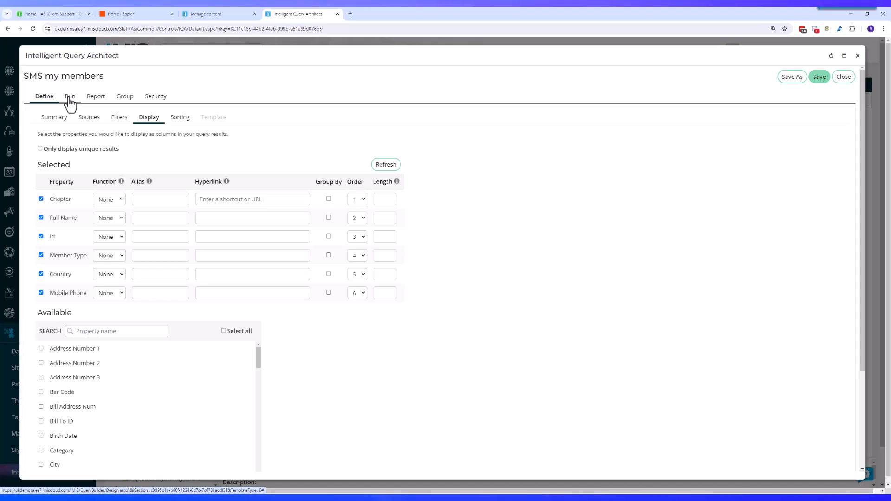
{"action": "left_click", "coordinate": [69, 98]}
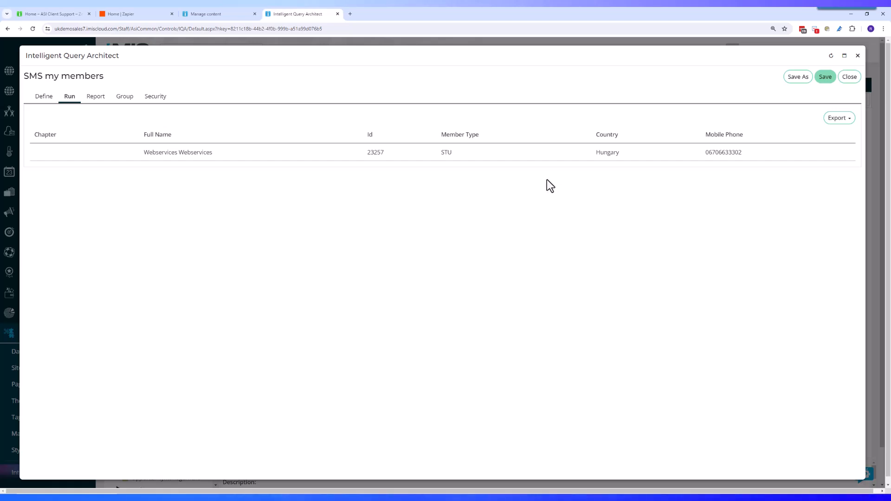
Change the Member Type filter's comparison to Not Equal and run the query again.
{"action": "left_click", "coordinate": [42, 100]}
{"action": "left_click", "coordinate": [120, 120]}
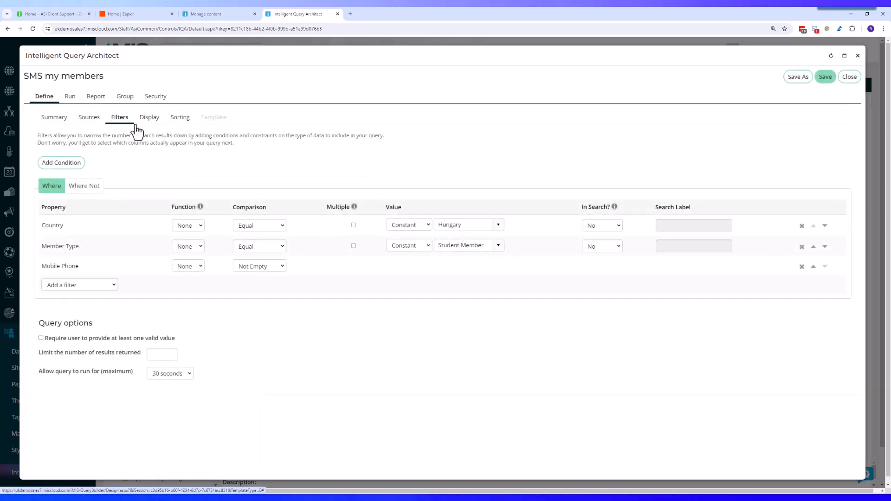
{"action": "left_click", "coordinate": [274, 254]}
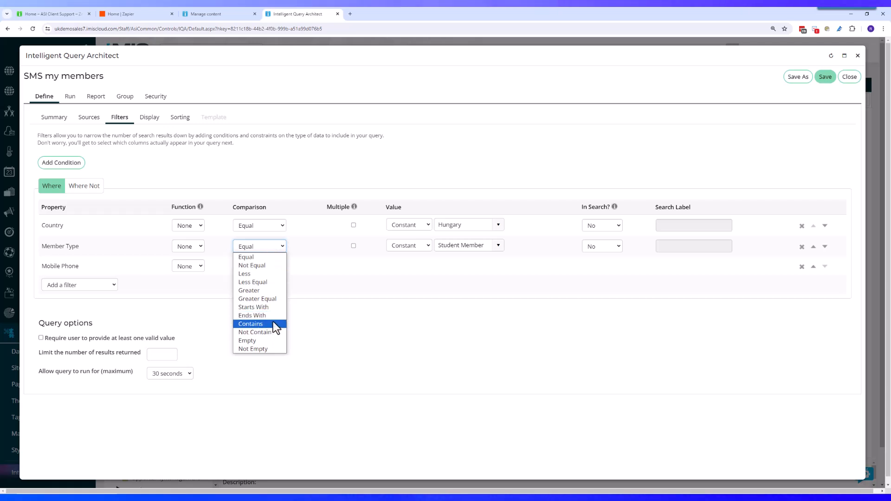
{"action": "left_click", "coordinate": [267, 265]}
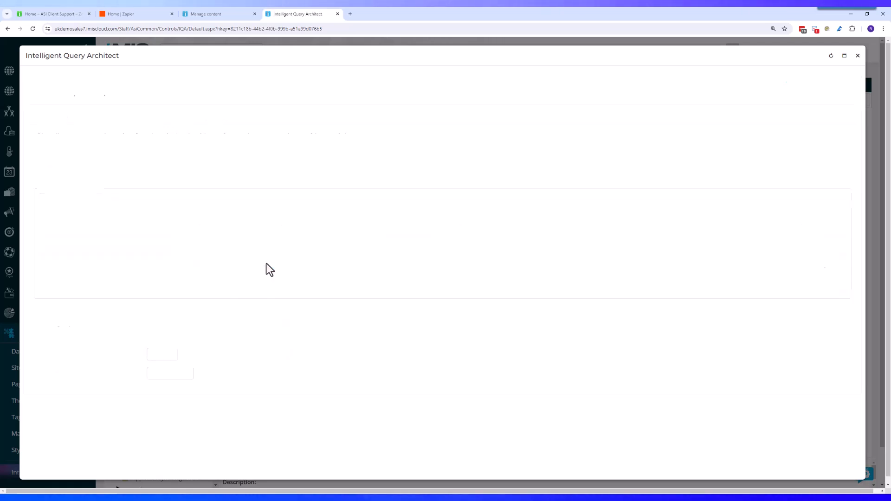
{"action": "left_click", "coordinate": [71, 99]}
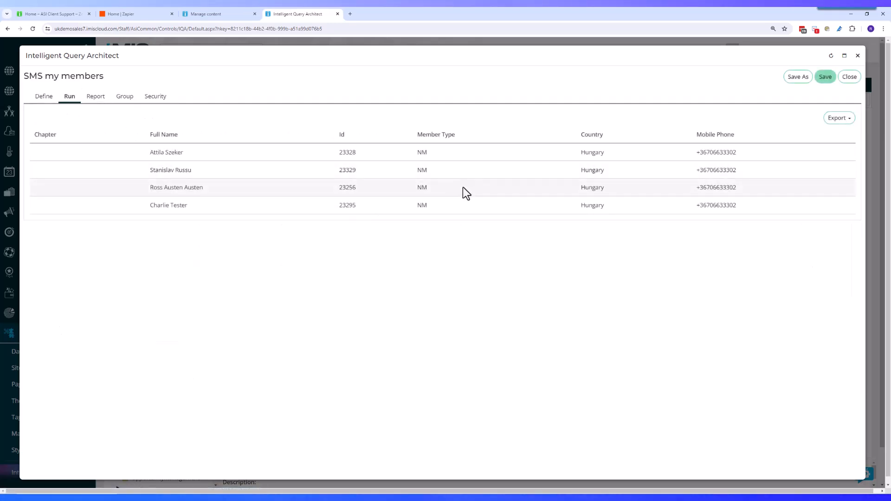
Save the query as "SMS my members" in the Webhooks4iMIS folder and make it available via the REST API.
{"action": "left_click", "coordinate": [826, 78]}
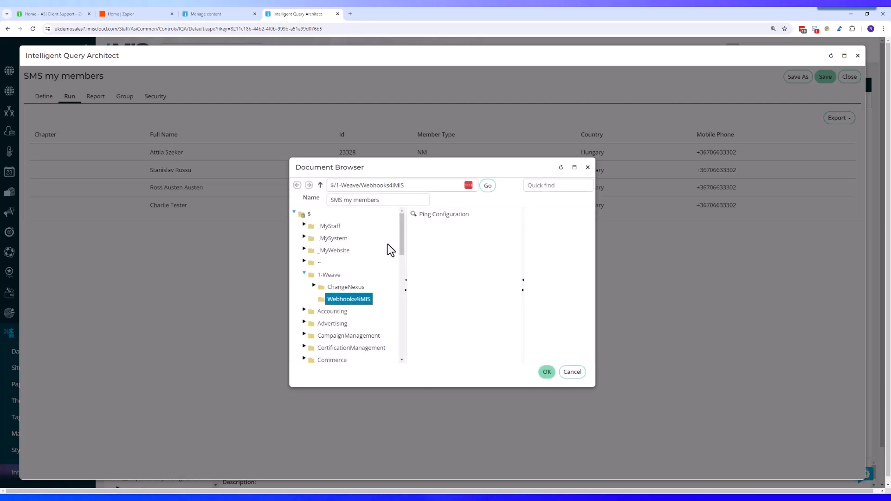
{"action": "left_click", "coordinate": [547, 371]}
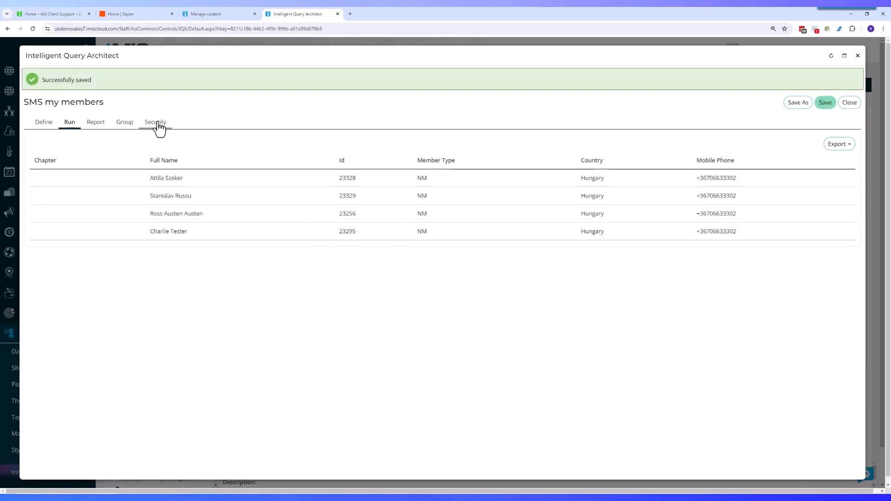
{"action": "left_click", "coordinate": [159, 124]}
{"action": "left_click", "coordinate": [71, 268]}
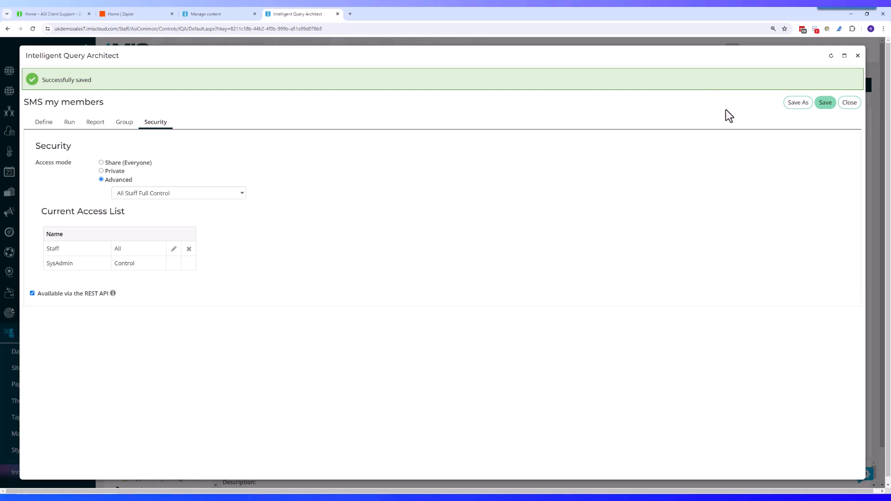
{"action": "left_click", "coordinate": [858, 56]}
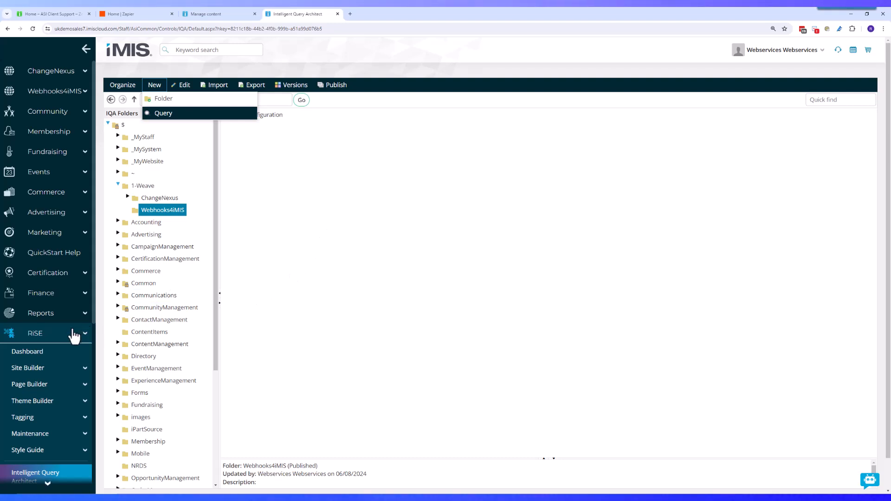
Create a new website content record titled "SMS my Members" in the Use Cases folder under TheWeave.
{"action": "left_click", "coordinate": [76, 390]}
{"action": "left_click", "coordinate": [58, 402]}
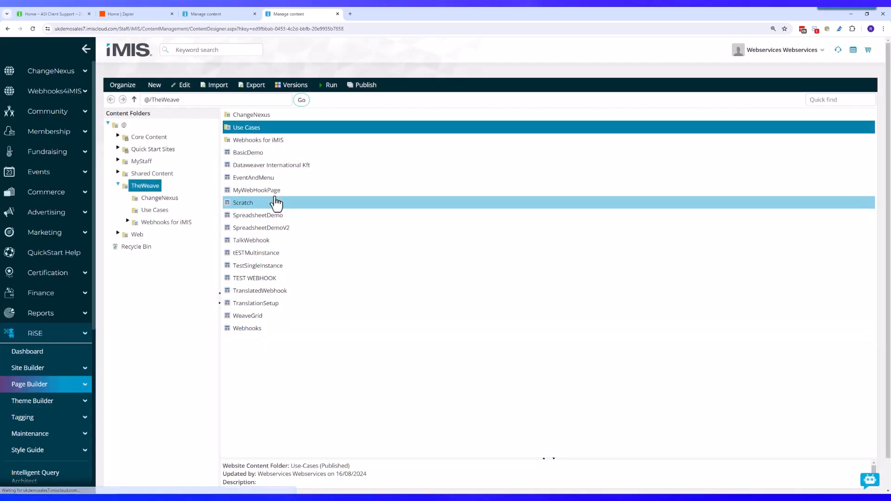
{"action": "left_click", "coordinate": [163, 212]}
{"action": "left_click", "coordinate": [155, 85]}
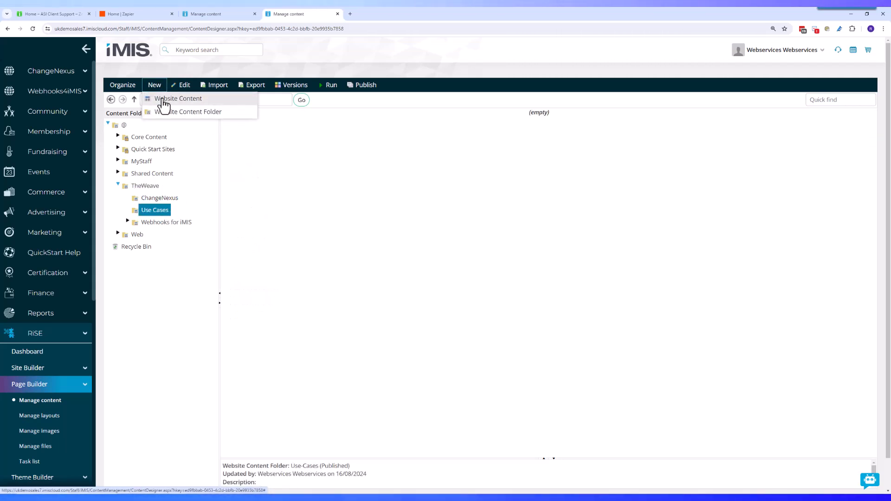
{"action": "left_click", "coordinate": [159, 101]}
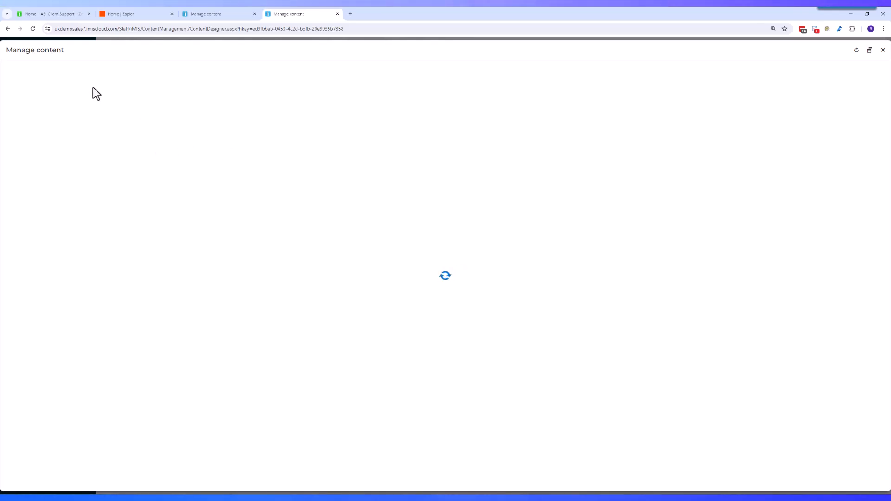
{"action": "left_click", "coordinate": [118, 105]}
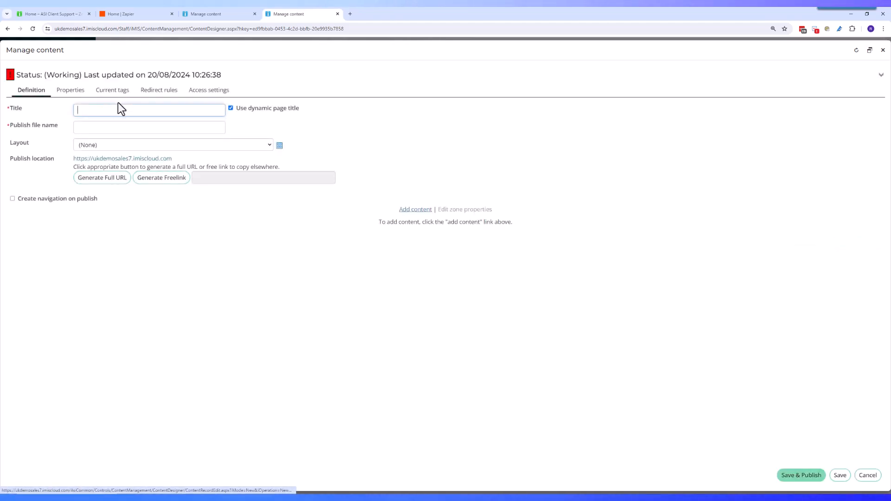
{"action": "type", "text": "SMS"}
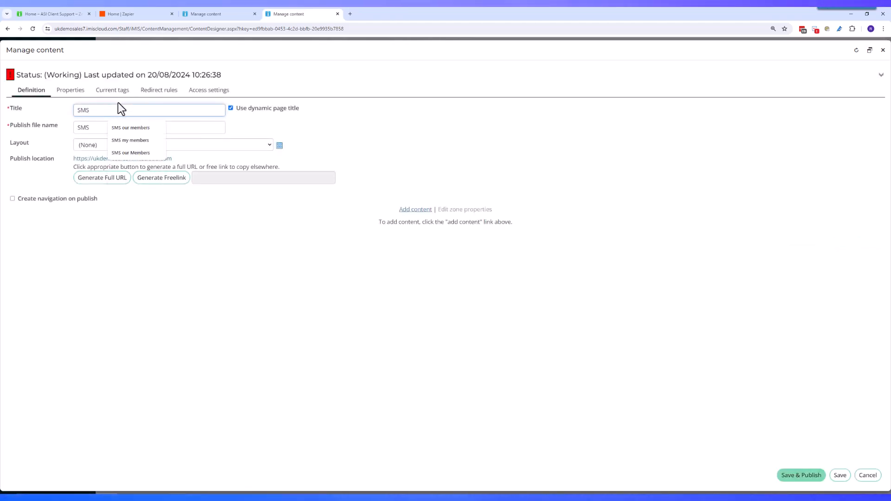
{"action": "type", "text": " my Members"}
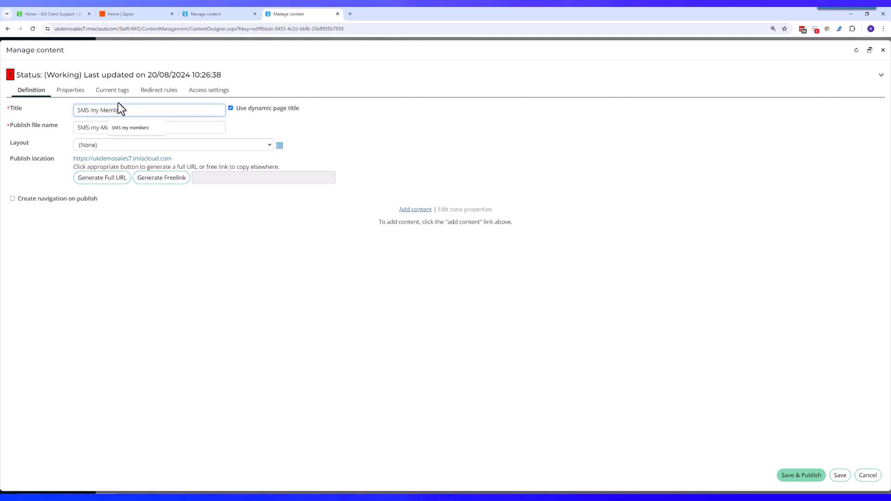
Add the Webhooks for iMIS content item from TheWeave content types to the page.
{"action": "left_click", "coordinate": [412, 210]}
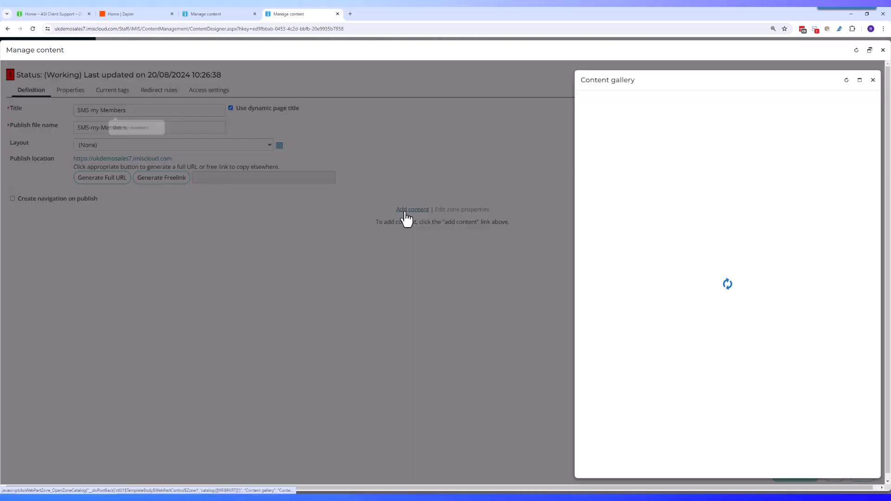
{"action": "left_click", "coordinate": [617, 234]}
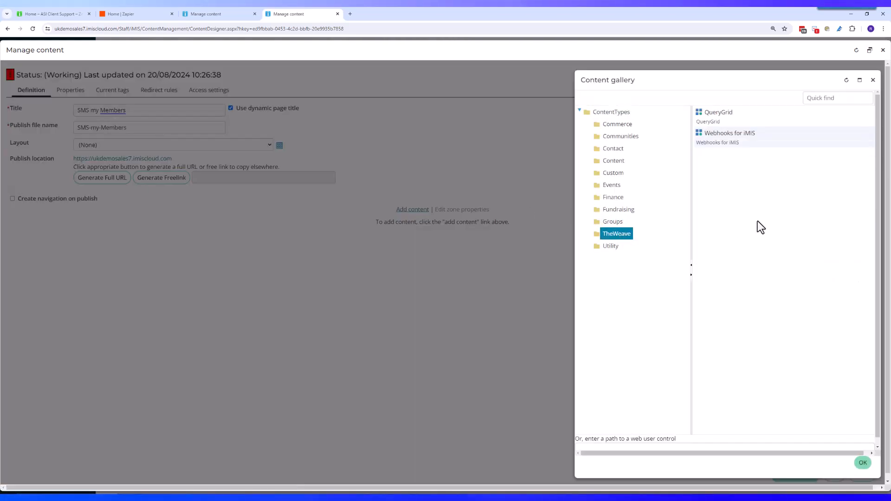
{"action": "left_click", "coordinate": [743, 137]}
{"action": "left_click", "coordinate": [863, 463]}
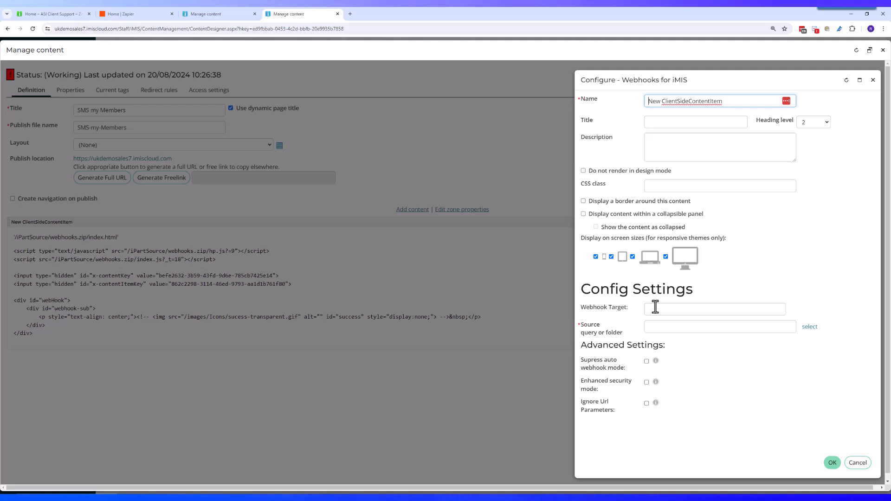
Set the webhook item's source query to $/1-Weave/Webhooks4iMIS/SMS my members and enable Supress auto webhook mode.
{"action": "left_click", "coordinate": [658, 330]}
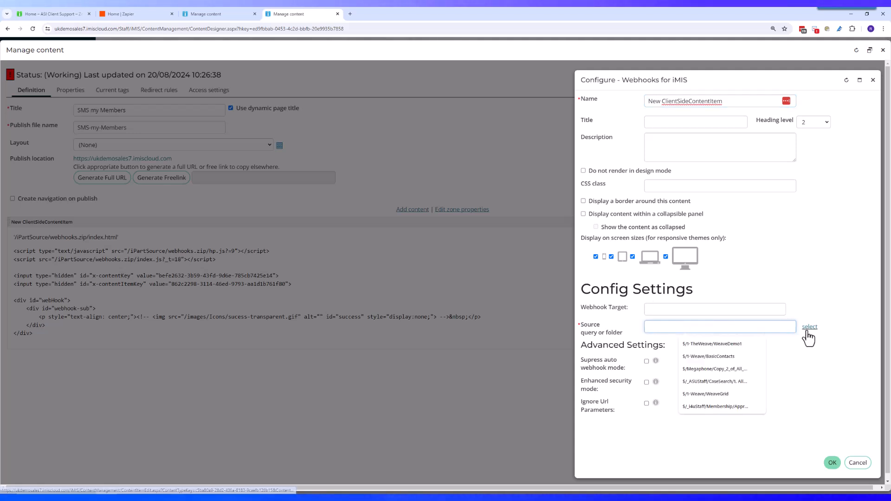
{"action": "left_click", "coordinate": [809, 328]}
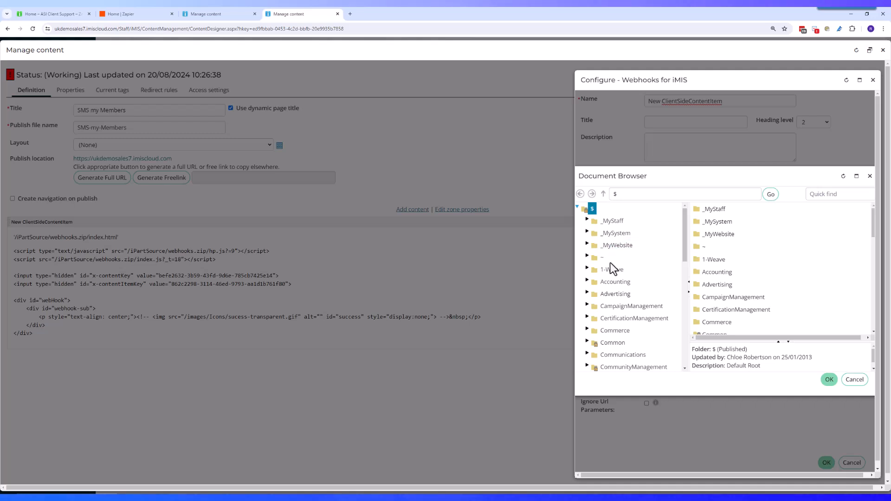
{"action": "left_click", "coordinate": [618, 273]}
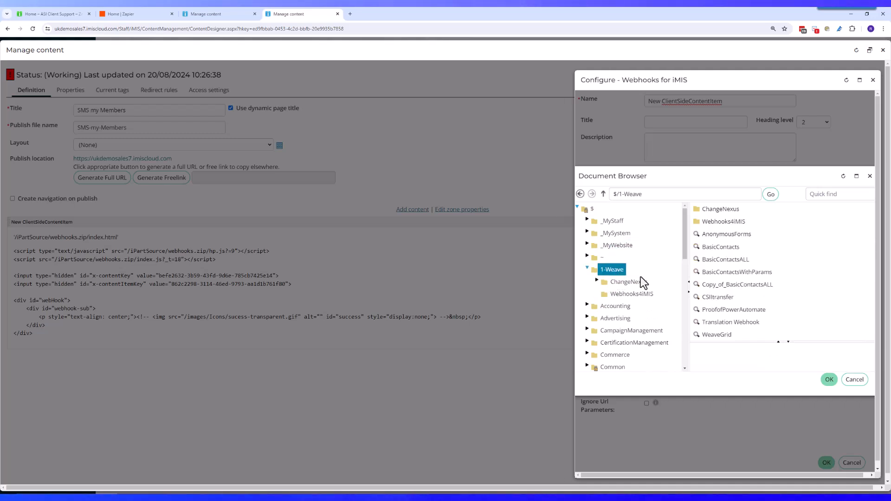
{"action": "double_click", "coordinate": [740, 222]}
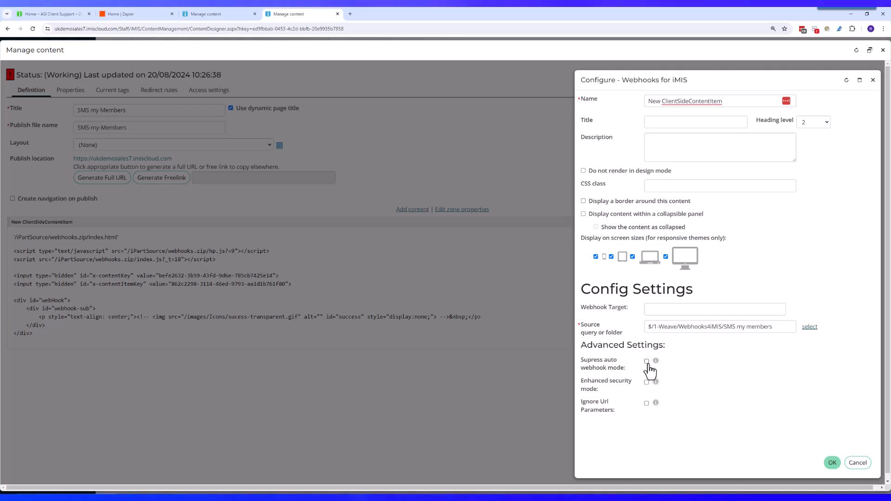
{"action": "left_click", "coordinate": [647, 362]}
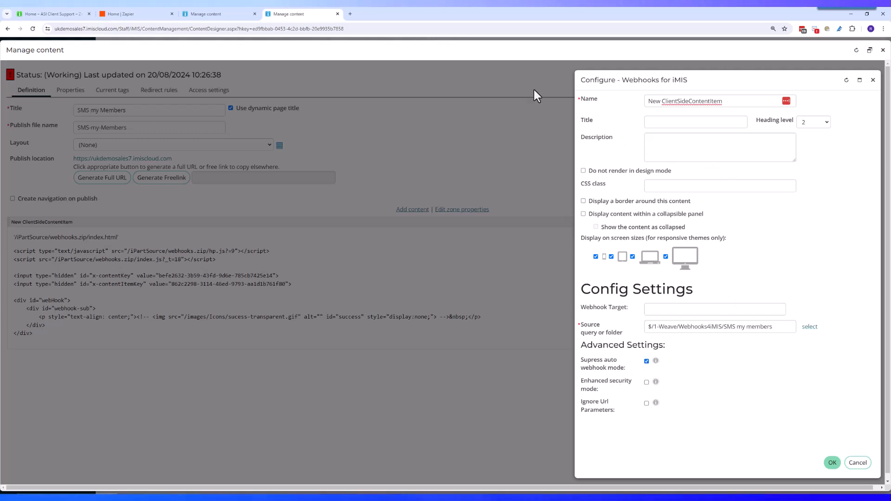
Switch to Zapier and generate a Zap from the prompt "Receive as a webhook and send an sms".
{"action": "left_click", "coordinate": [127, 14]}
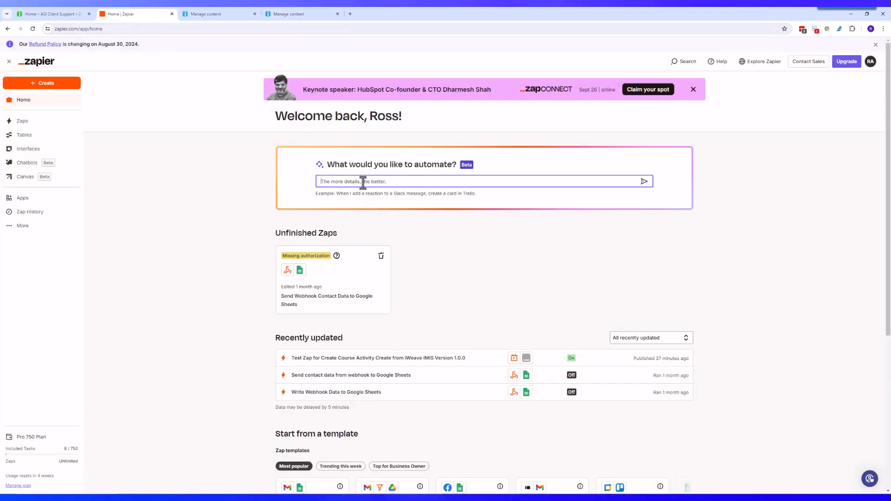
{"action": "type", "text": "whe"}
{"action": "key", "text": "BackSpace"}
{"action": "key", "text": "BackSpace"}
{"action": "key", "text": "BackSpace"}
{"action": "type", "text": "Receive as a webhook and send an"}
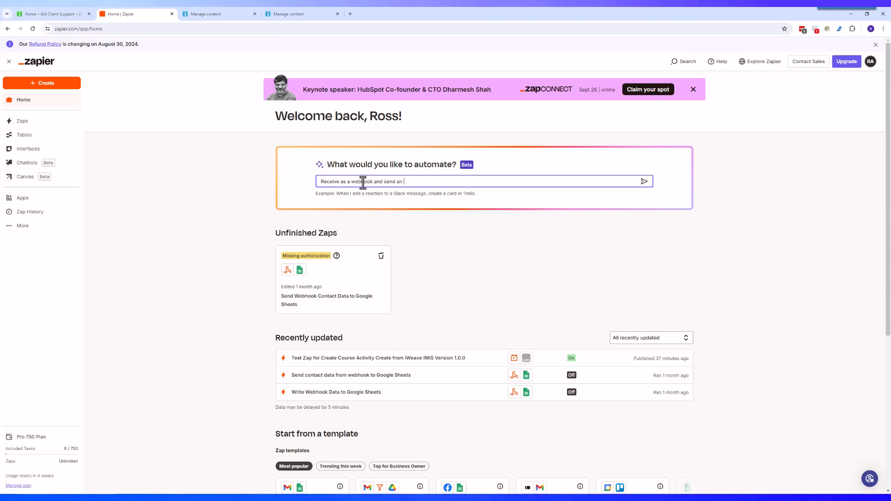
{"action": "type", "text": " sms"}
{"action": "key", "text": "Return"}
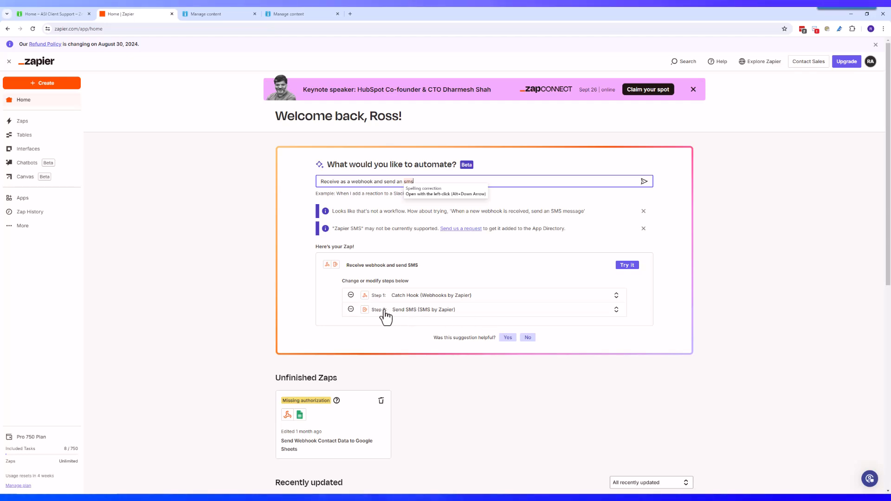
Delete the suggested SMS by Zapier step and regenerate the Zap with the prompt ending in "send an sms via twilio".
{"action": "left_click", "coordinate": [351, 309]}
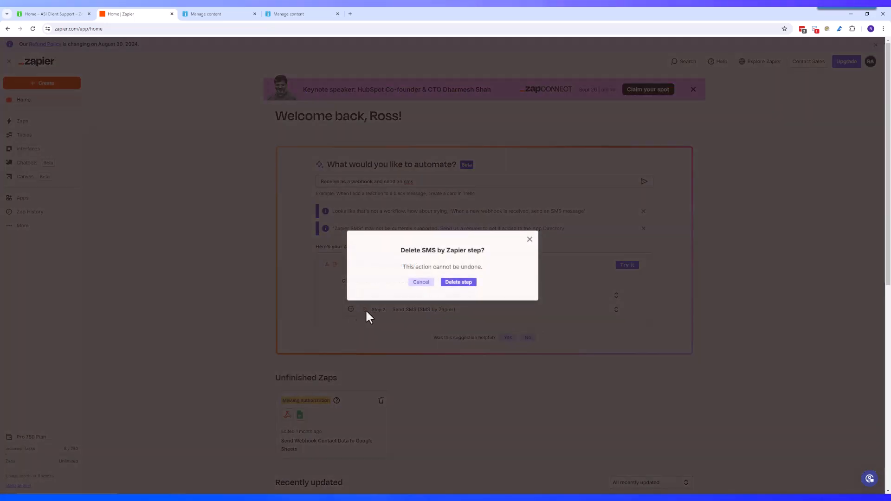
{"action": "left_click", "coordinate": [458, 283]}
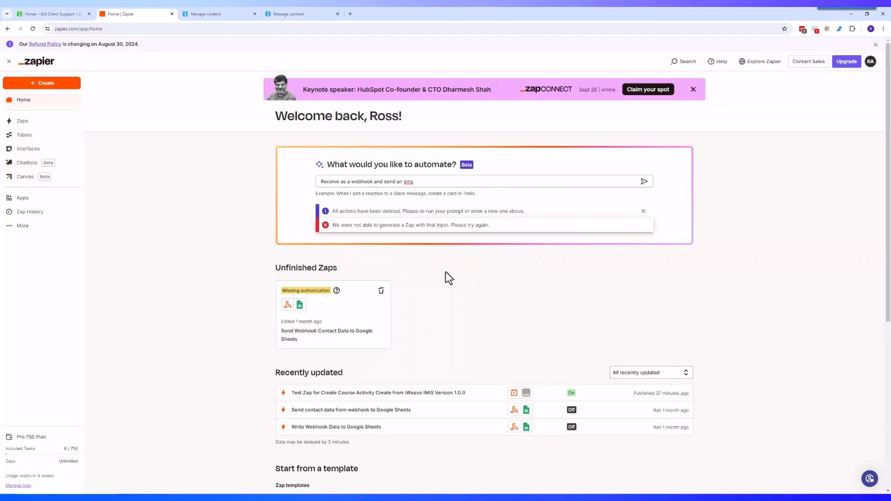
{"action": "type", "text": "twilio"}
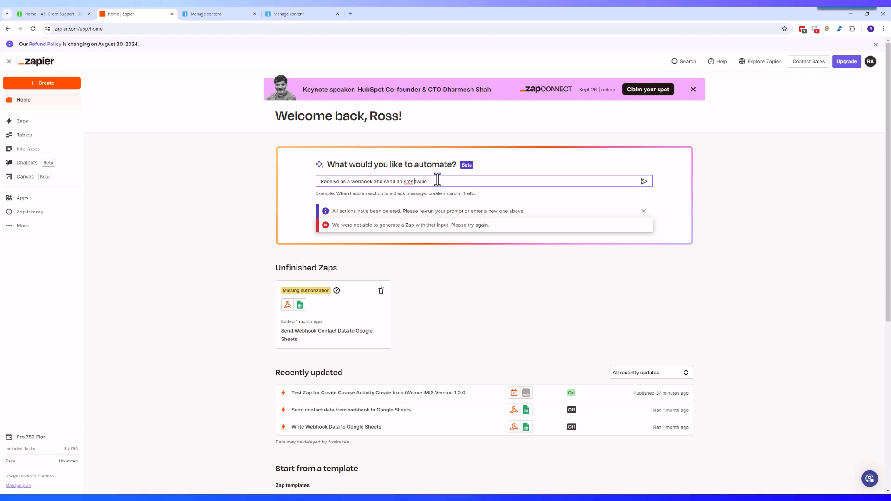
{"action": "key", "text": "Return"}
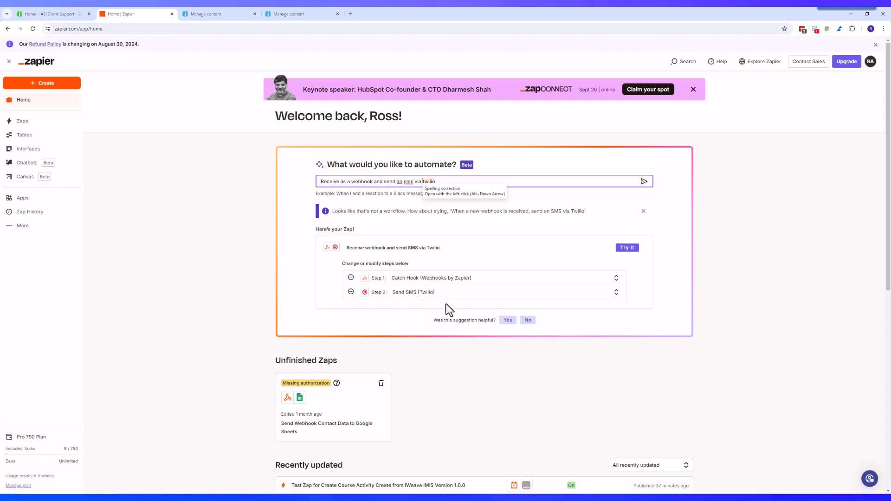
Open the suggested Twilio Zap for editing and copy its Catch Hook webhook URL into the Webhook Target in iMIS.
{"action": "left_click", "coordinate": [628, 249]}
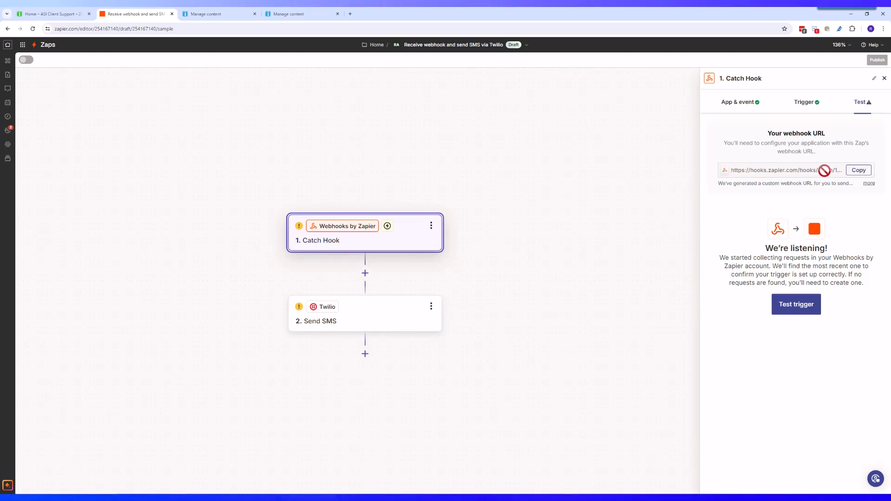
{"action": "left_click", "coordinate": [860, 171]}
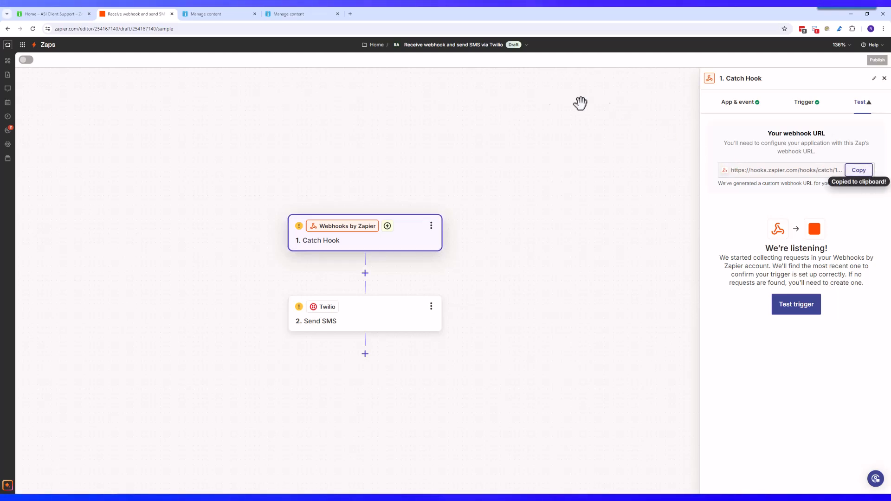
{"action": "left_click", "coordinate": [230, 14]}
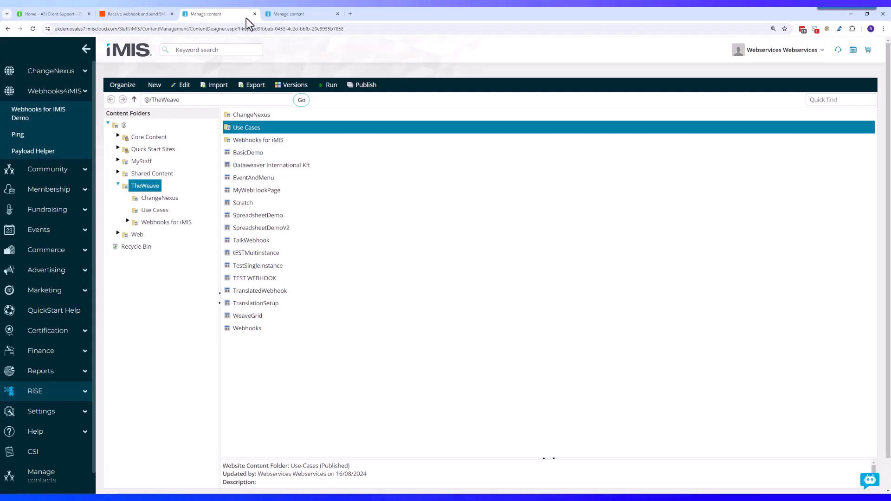
{"action": "left_click", "coordinate": [282, 16]}
{"action": "left_click", "coordinate": [666, 308]}
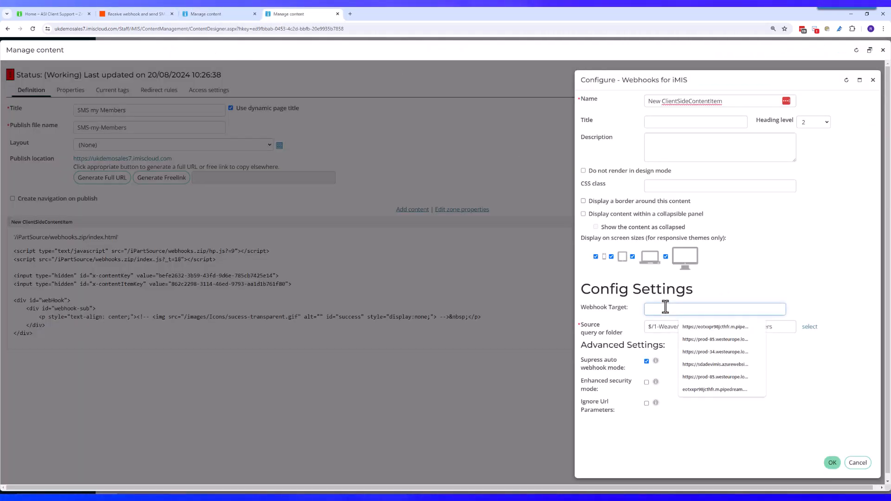
{"action": "key", "text": "ctrl+v"}
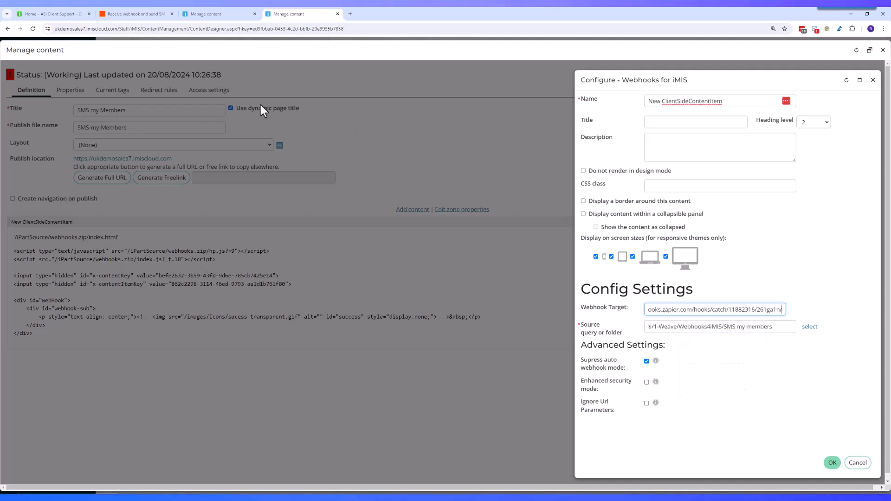
Check the Catch Hook step in Zapier, return to iMIS and accept the Webhooks for iMIS item's configuration.
{"action": "left_click", "coordinate": [139, 15]}
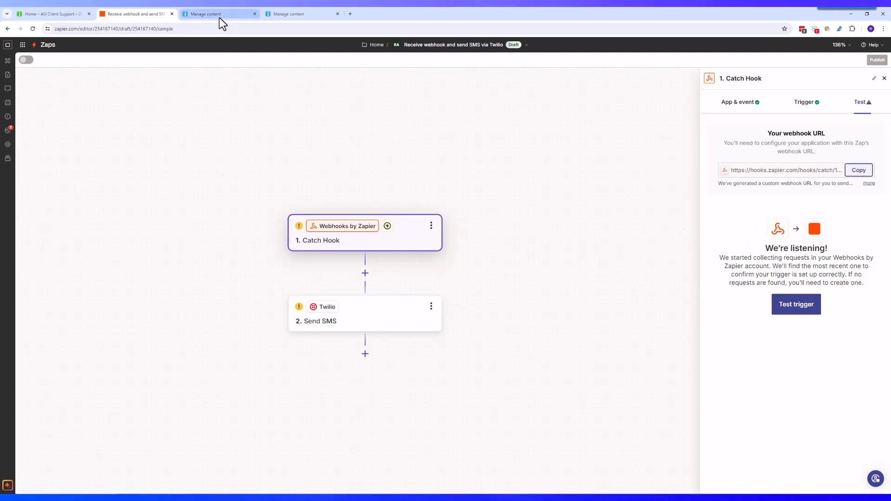
{"action": "left_click", "coordinate": [302, 15]}
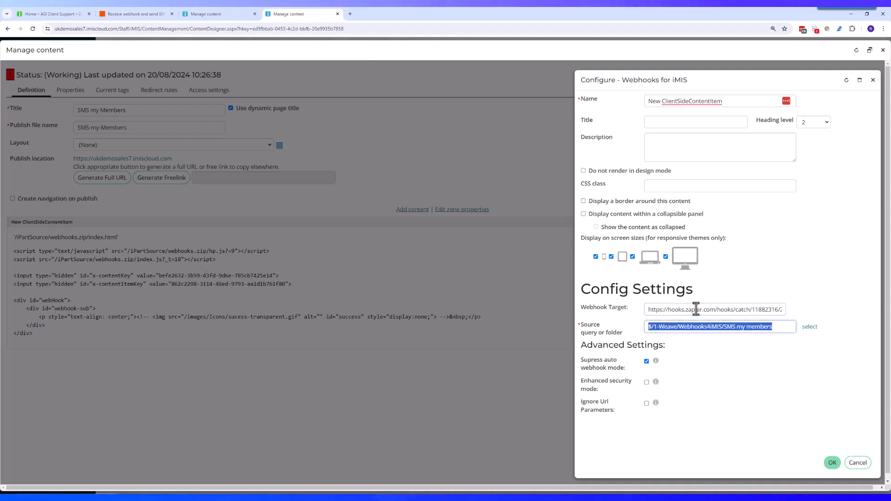
{"action": "key", "text": "Tab"}
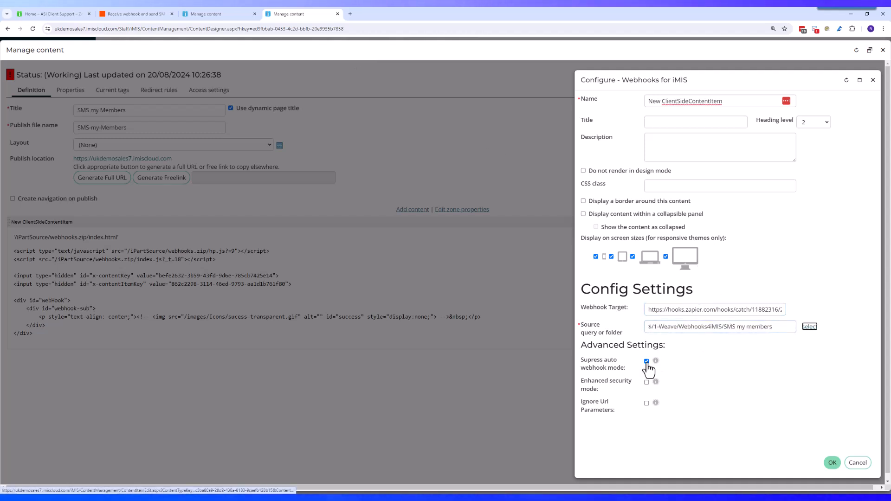
{"action": "left_click", "coordinate": [832, 464]}
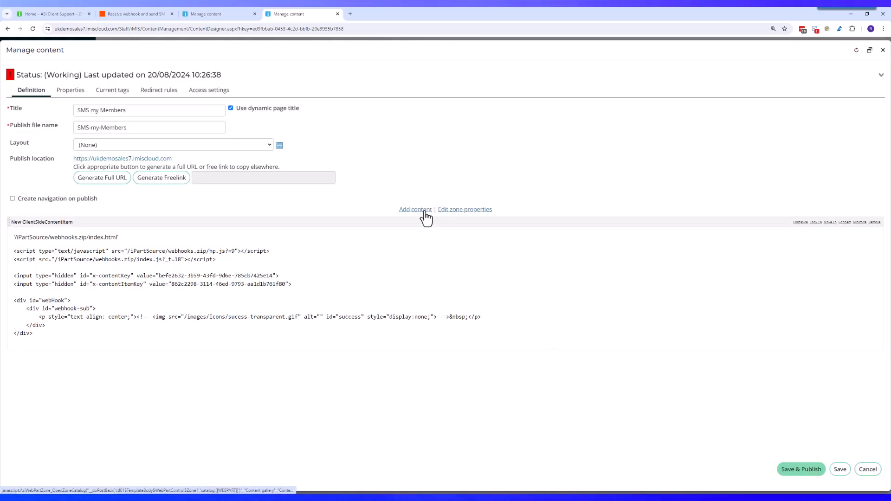
Add a Content Html item to the SMS my Members page and convert it to advanced content.
{"action": "left_click", "coordinate": [426, 218]}
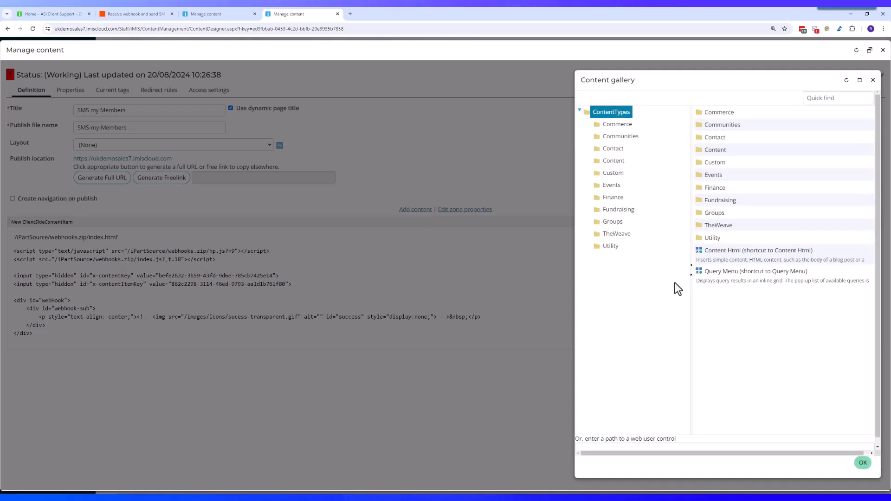
{"action": "left_click", "coordinate": [737, 277]}
{"action": "left_click", "coordinate": [745, 260]}
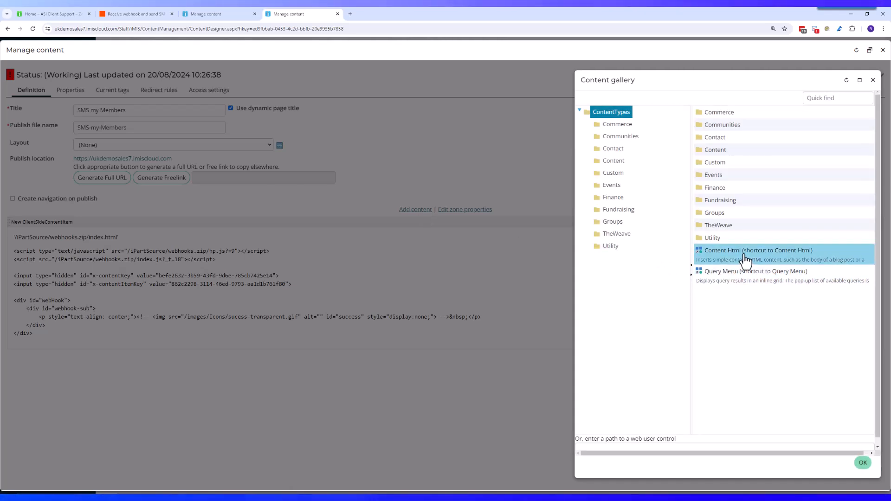
{"action": "left_click", "coordinate": [745, 259]}
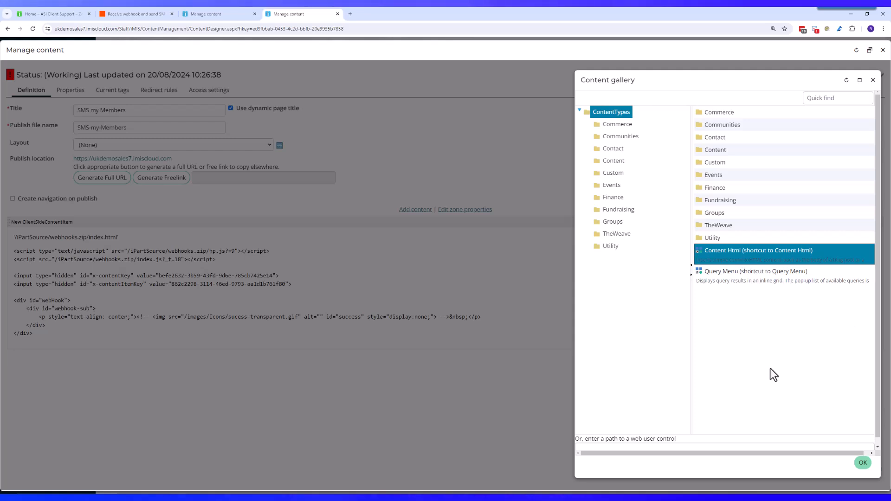
{"action": "double_click", "coordinate": [726, 259]}
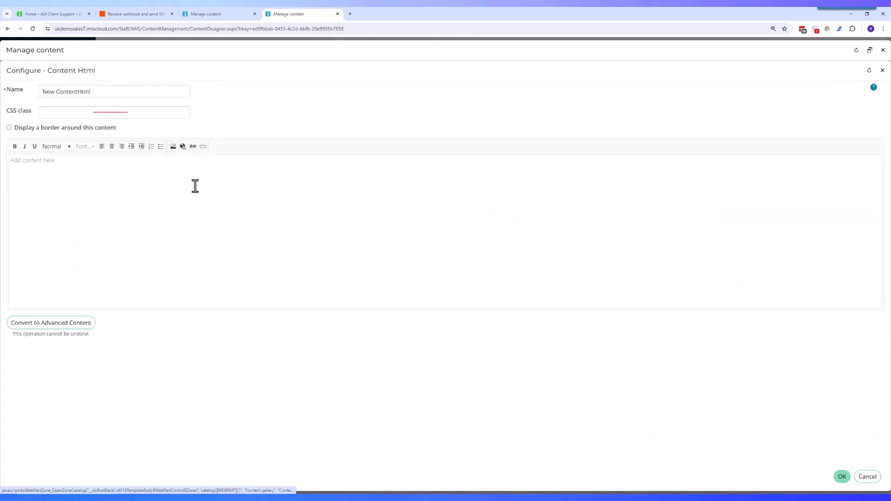
{"action": "left_click", "coordinate": [71, 323]}
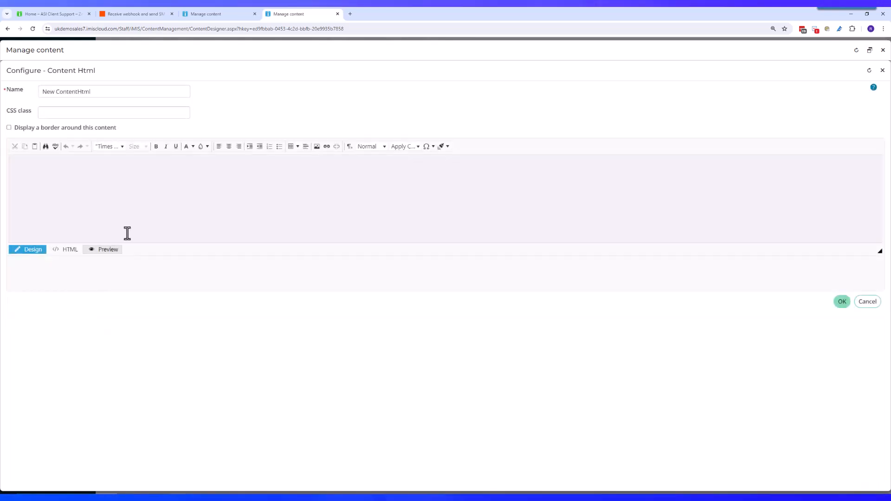
Insert the HTML for a PrimaryButton that calls startWebhook(), label it "Run our SMS Report" and accept the Content Html item.
{"action": "left_click", "coordinate": [70, 251]}
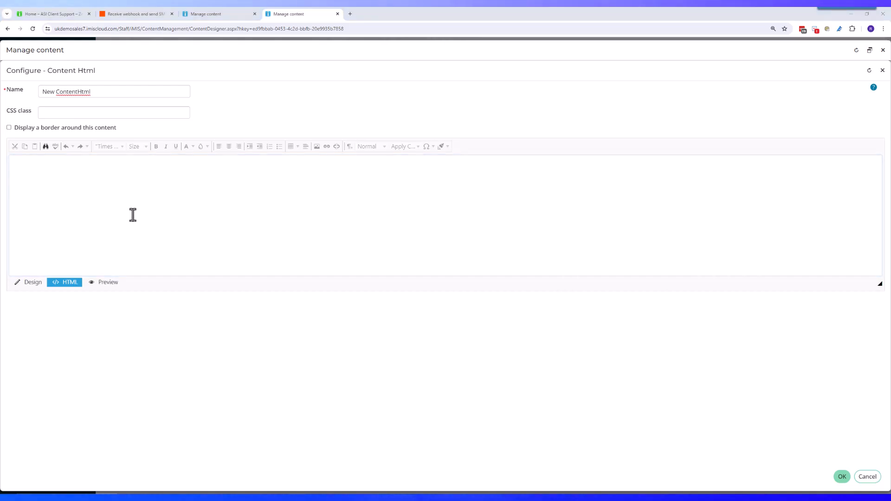
{"action": "key", "text": "ctrl+v"}
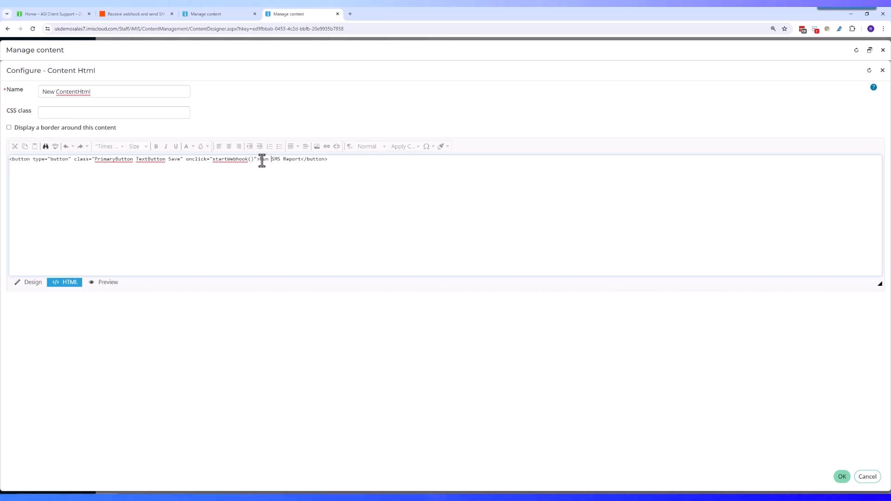
{"action": "type", "text": "our"}
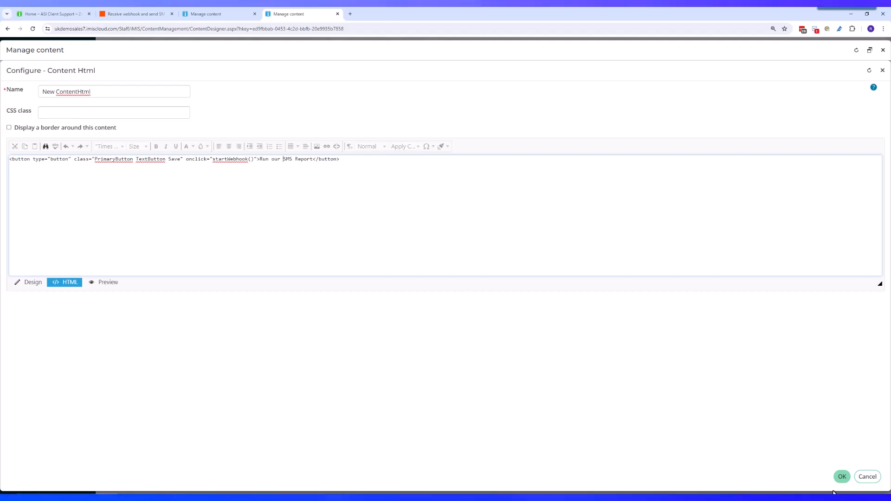
{"action": "left_click", "coordinate": [842, 478]}
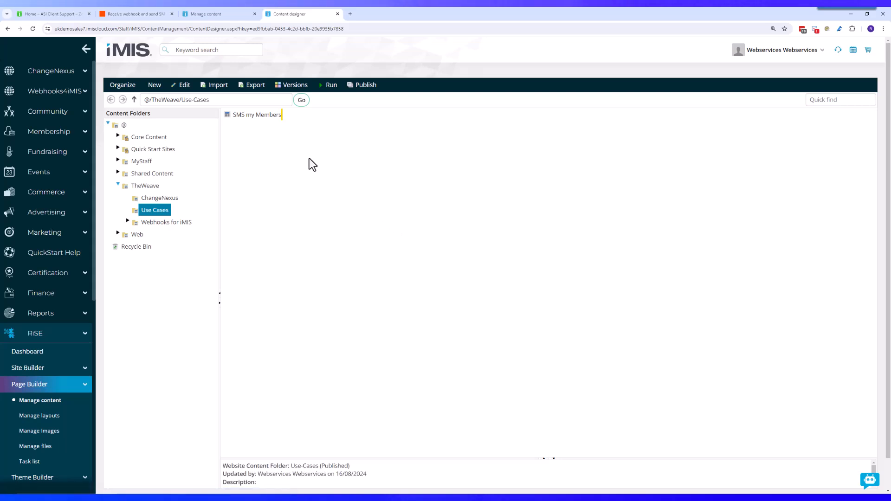
Reopen the SMS my Members page from the Use Cases folder for editing and visit its publish location.
{"action": "left_click", "coordinate": [263, 115]}
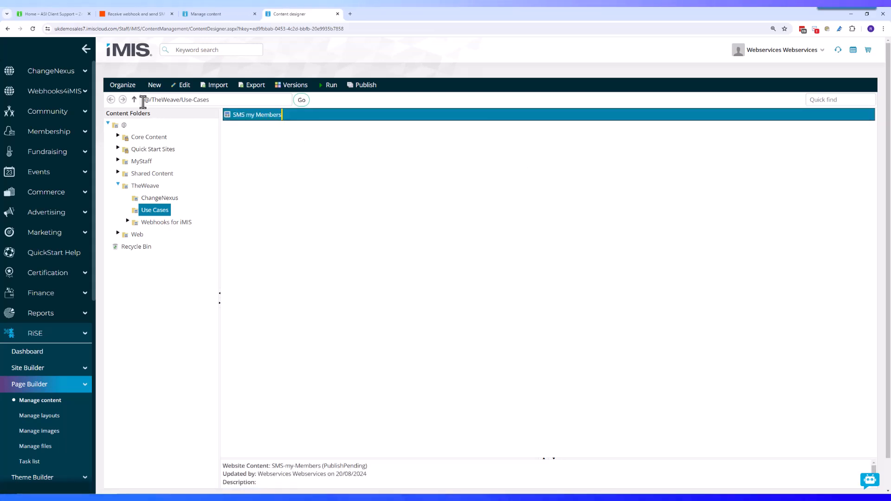
{"action": "left_click", "coordinate": [122, 85]}
{"action": "left_click", "coordinate": [333, 129]}
{"action": "left_click", "coordinate": [274, 117]}
{"action": "left_click", "coordinate": [182, 85]}
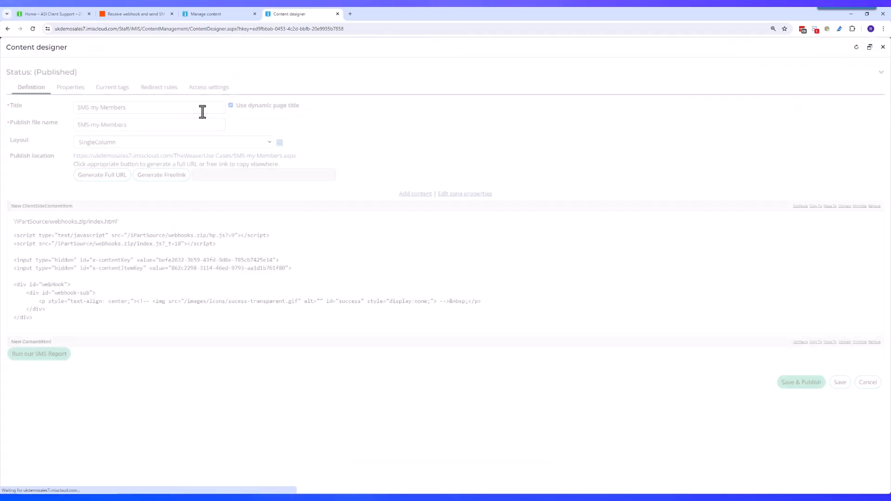
{"action": "left_click", "coordinate": [190, 156]}
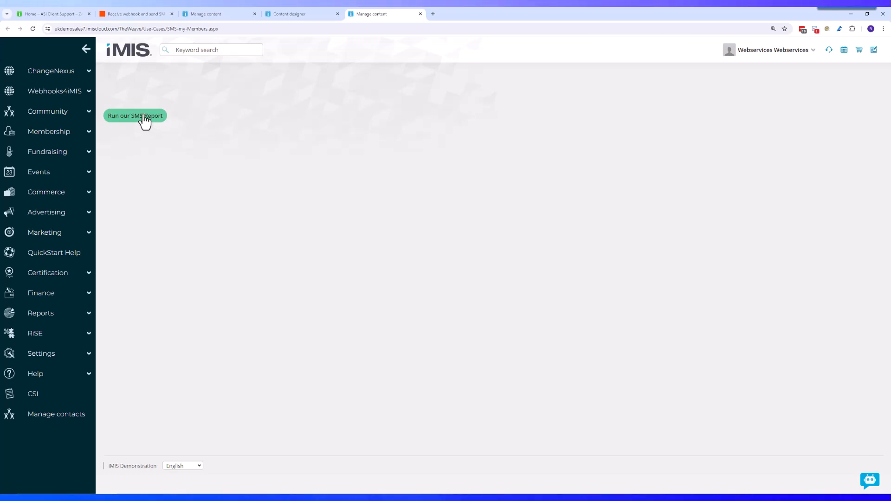
Run the SMS report from the published page and test the Catch Hook trigger in Zapier.
{"action": "left_click", "coordinate": [145, 119]}
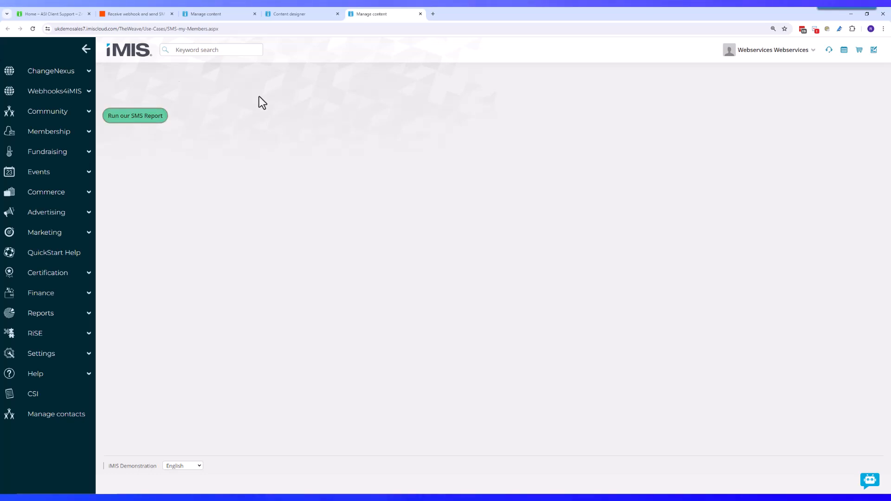
{"action": "left_click", "coordinate": [149, 15]}
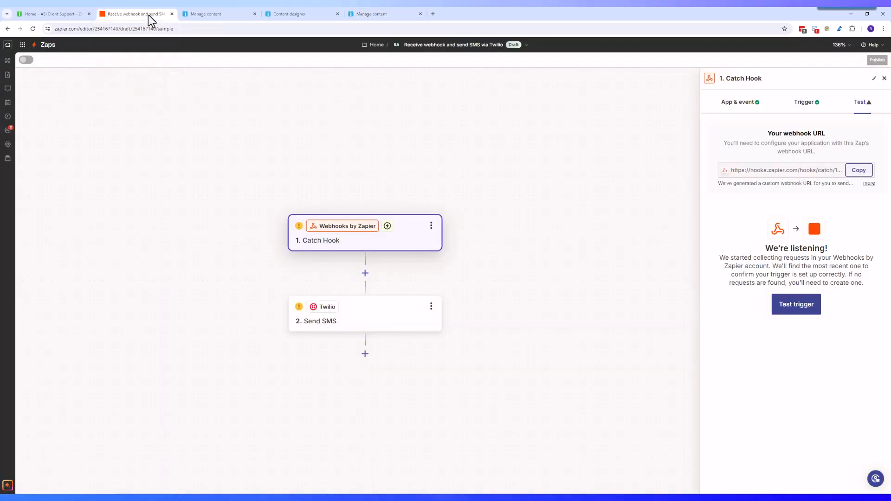
{"action": "left_click", "coordinate": [806, 317]}
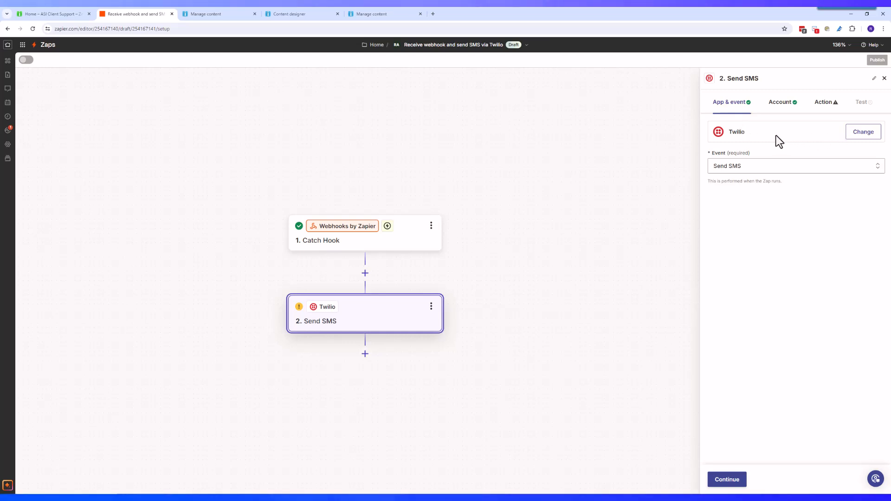
Keep Send SMS as the Twilio event and accept the connected Twilio account.
{"action": "left_click", "coordinate": [755, 168]}
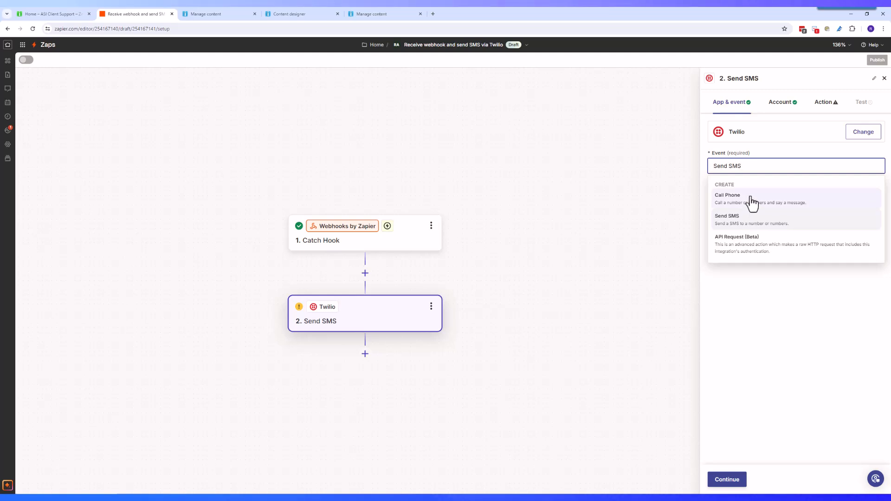
{"action": "left_click", "coordinate": [746, 225]}
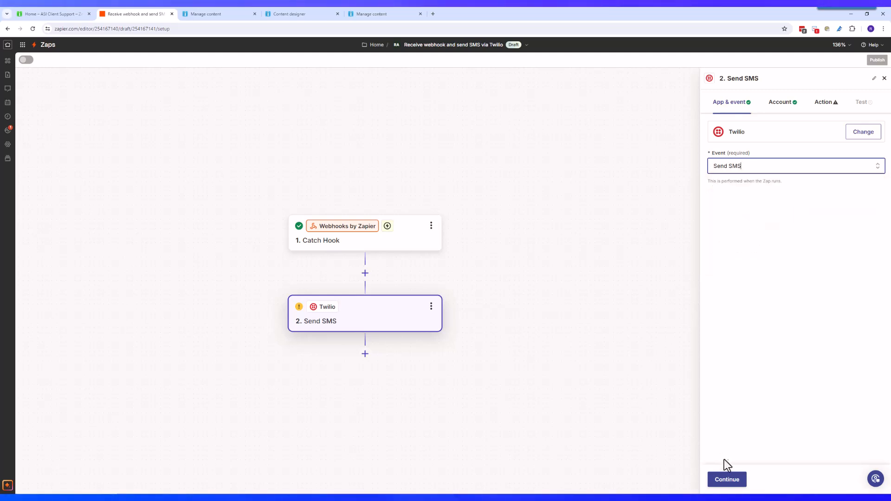
{"action": "left_click", "coordinate": [726, 479]}
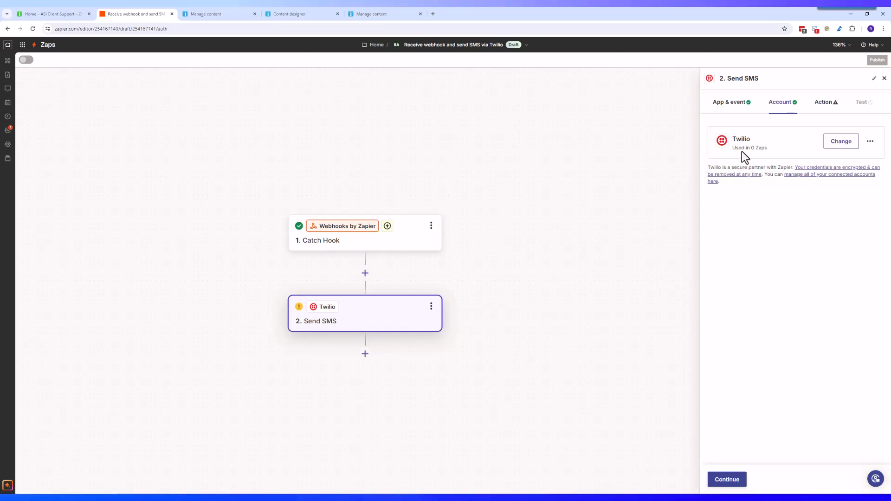
{"action": "left_click", "coordinate": [727, 479]}
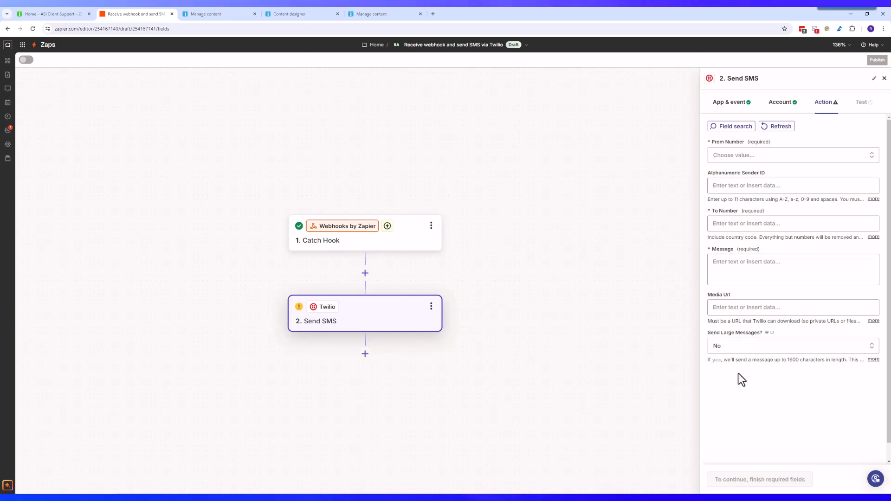
Choose the available Twilio number as From Number and map To Number to the Catch Hook's Properties Mobile Phone field.
{"action": "left_click", "coordinate": [772, 161]}
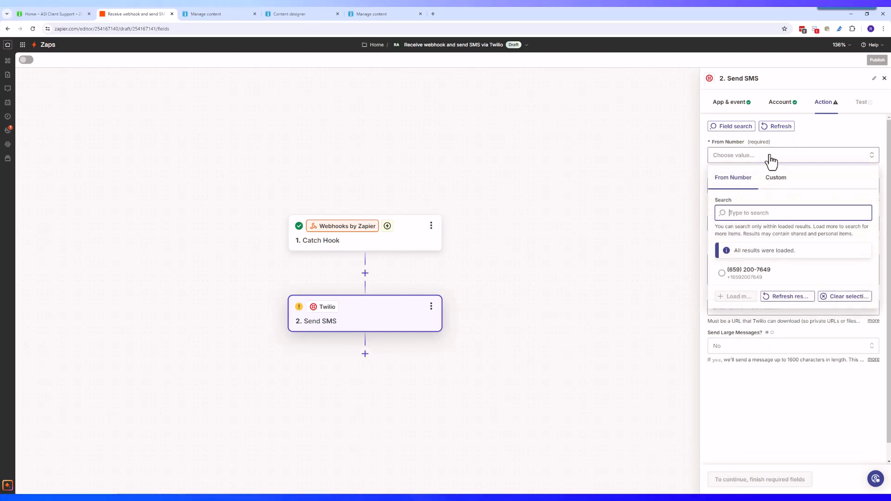
{"action": "left_click", "coordinate": [756, 275]}
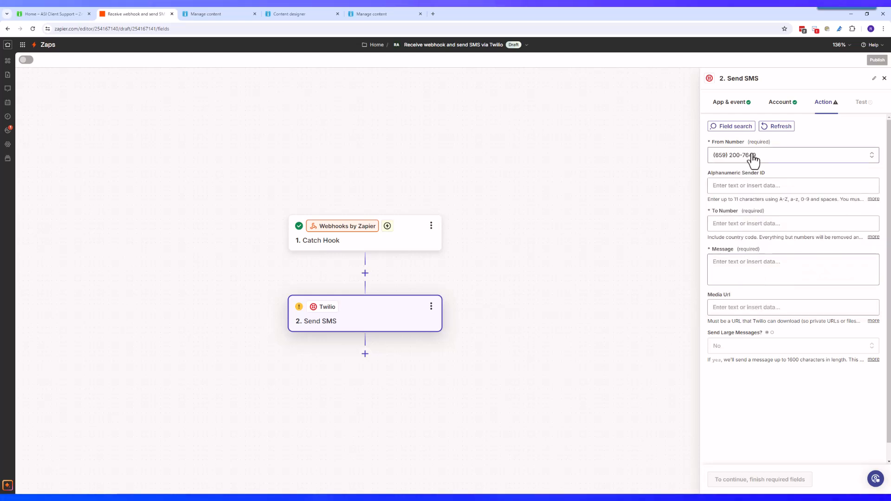
{"action": "left_click", "coordinate": [723, 223]}
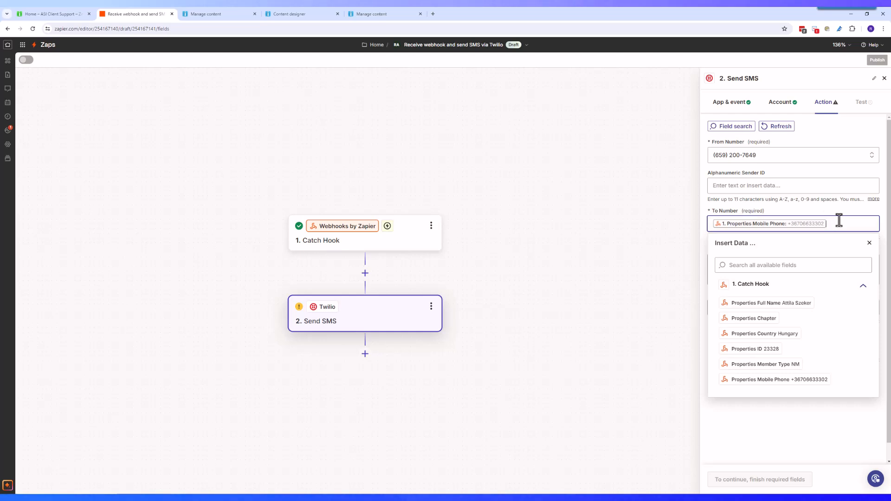
{"action": "left_click", "coordinate": [870, 243]}
Compose the message "Hi [Properties Full Name] from [Properties Country], I hope you have a great Summer!" using the Catch Hook fields.
{"action": "left_click", "coordinate": [763, 268]}
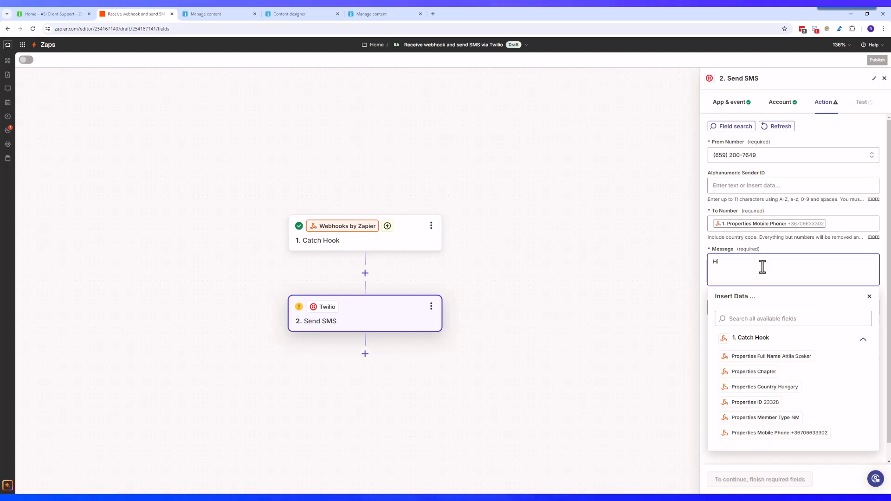
{"action": "left_click", "coordinate": [773, 357]}
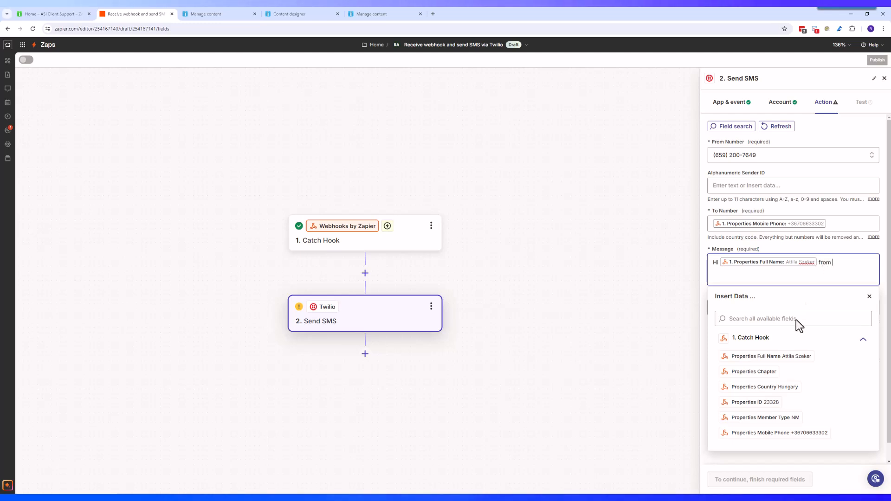
{"action": "left_click", "coordinate": [766, 388]}
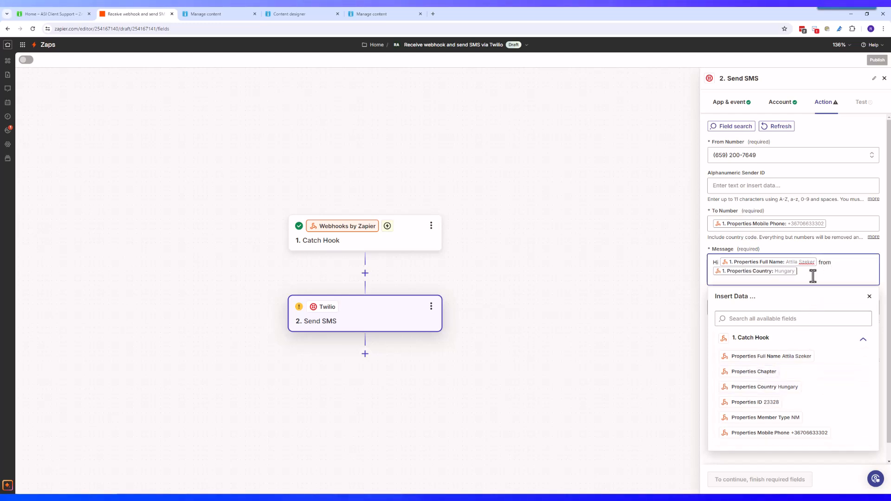
{"action": "type", "text": ", I h"}
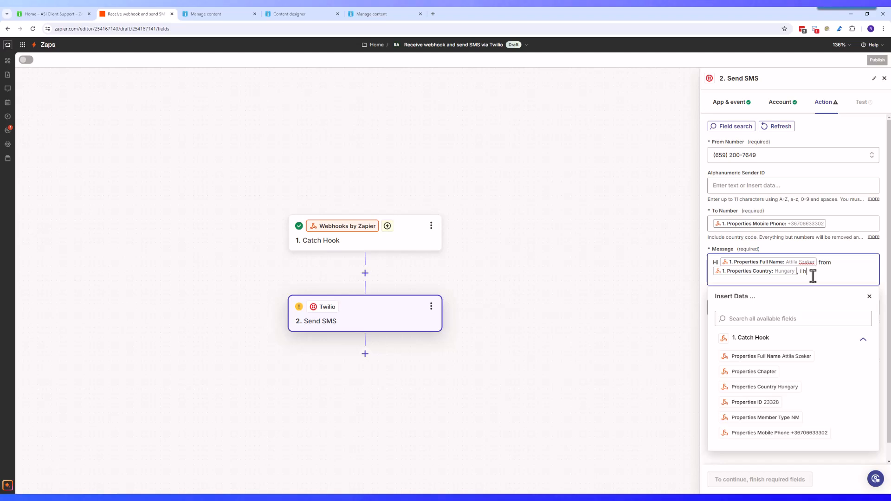
{"action": "type", "text": "ope you have a great Summer!"}
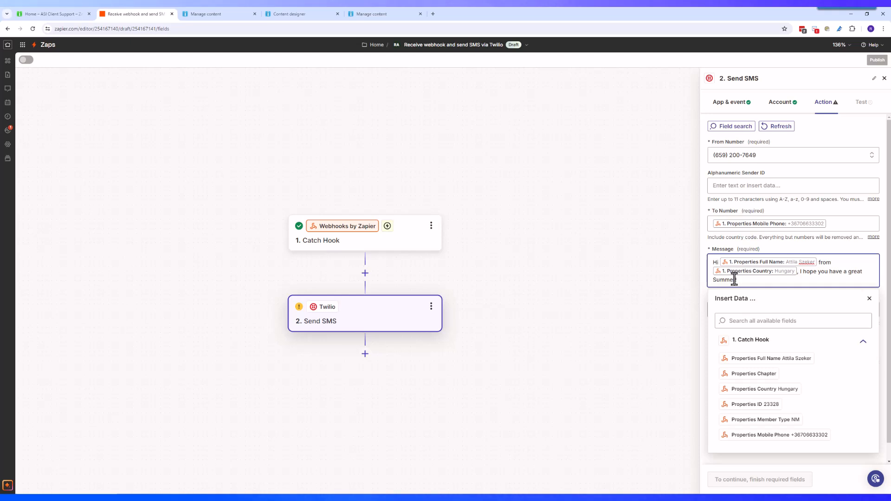
{"action": "left_click", "coordinate": [870, 301]}
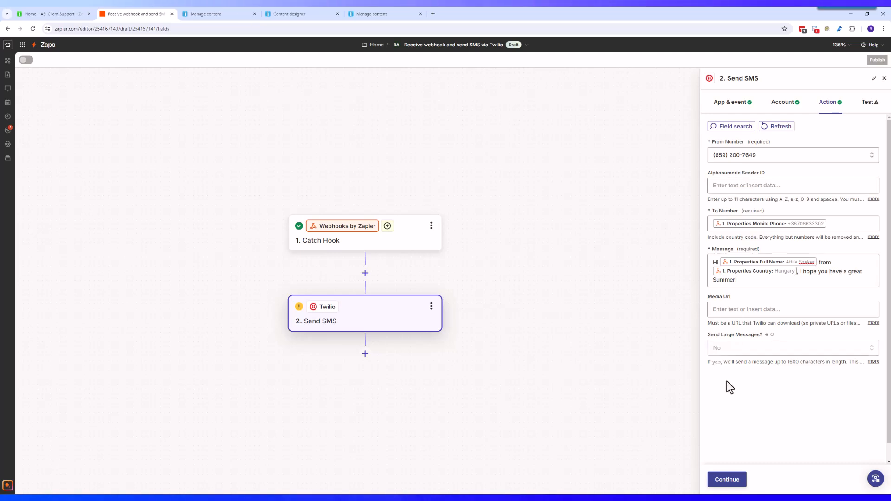
Skip the Send SMS test, publish the Zap and return to the published SMS page in iMIS.
{"action": "left_click", "coordinate": [728, 480]}
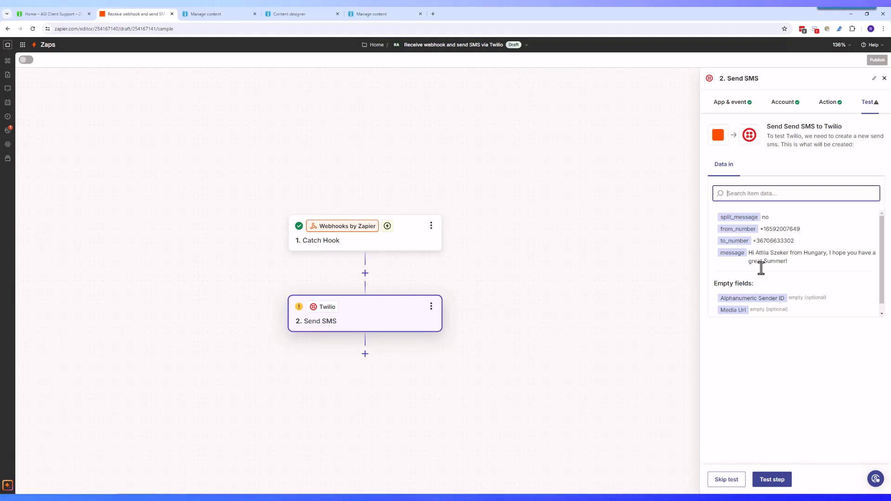
{"action": "left_click", "coordinate": [727, 482]}
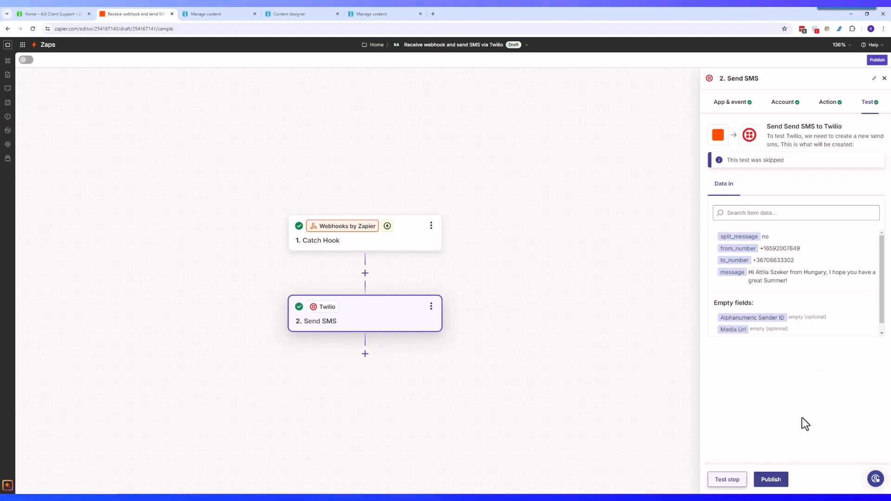
{"action": "left_click", "coordinate": [771, 481]}
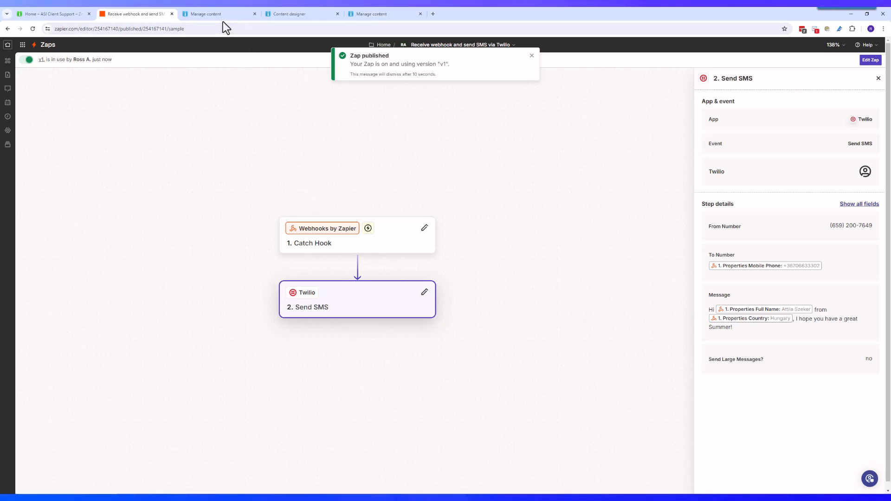
{"action": "left_click", "coordinate": [395, 13]}
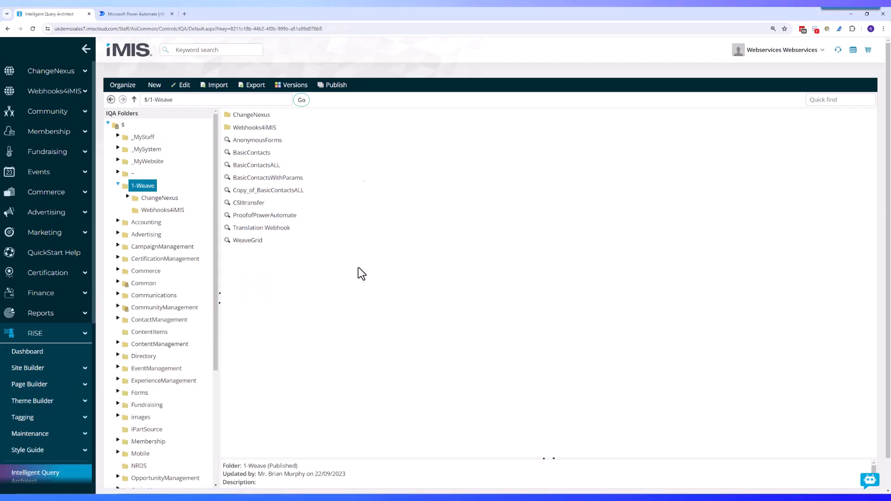
Open the BasicContacts query in the 1-Weave folder and examine its sources, displayed properties, filters and summary.
{"action": "left_click", "coordinate": [325, 153]}
{"action": "left_click", "coordinate": [185, 85]}
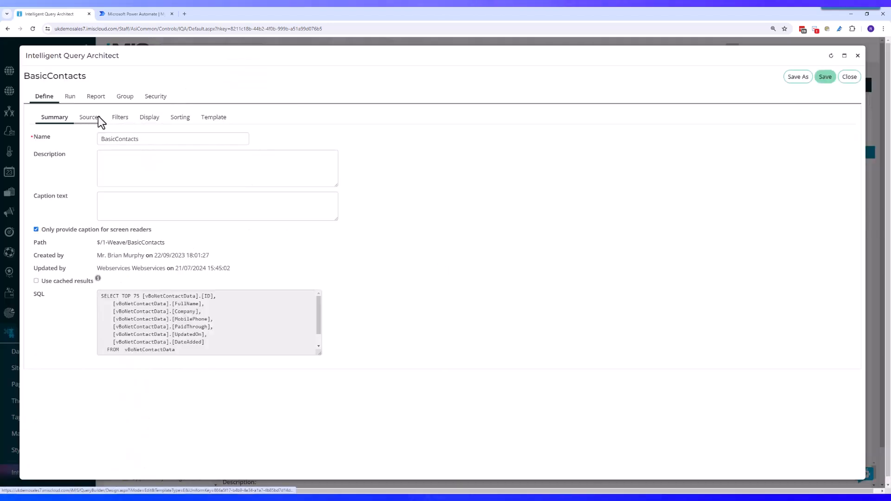
{"action": "left_click", "coordinate": [101, 120]}
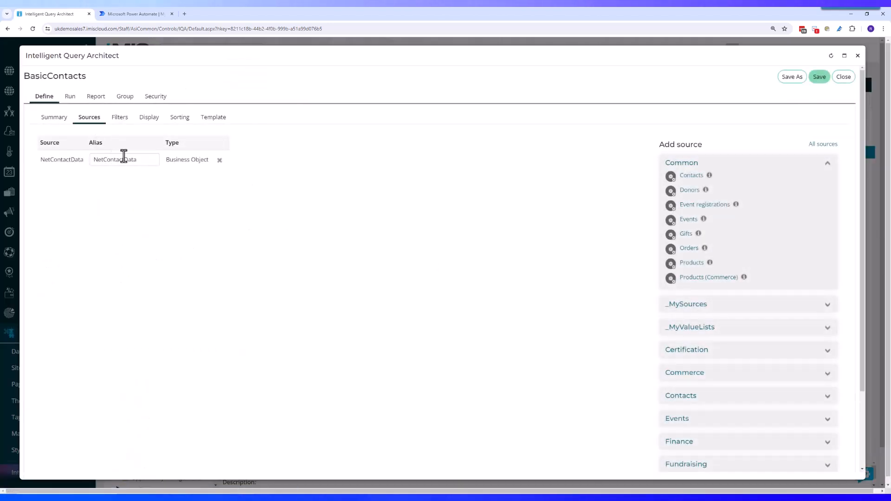
{"action": "left_click", "coordinate": [150, 120]}
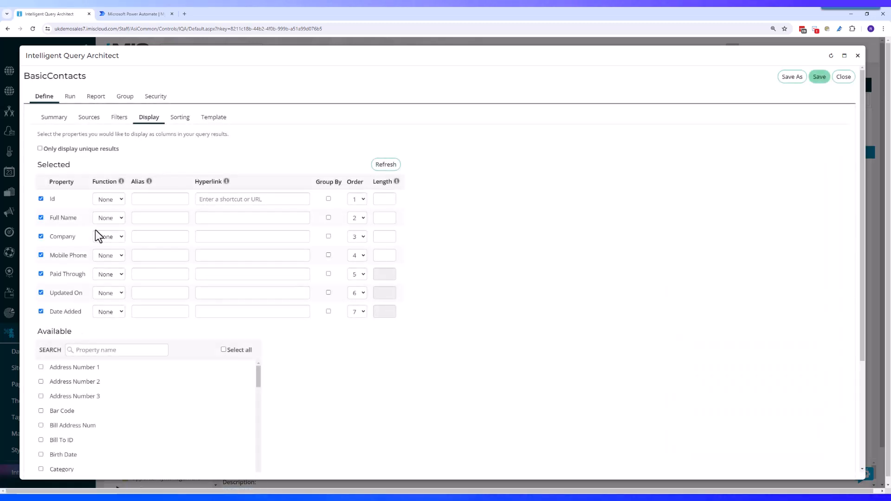
{"action": "left_click", "coordinate": [115, 121]}
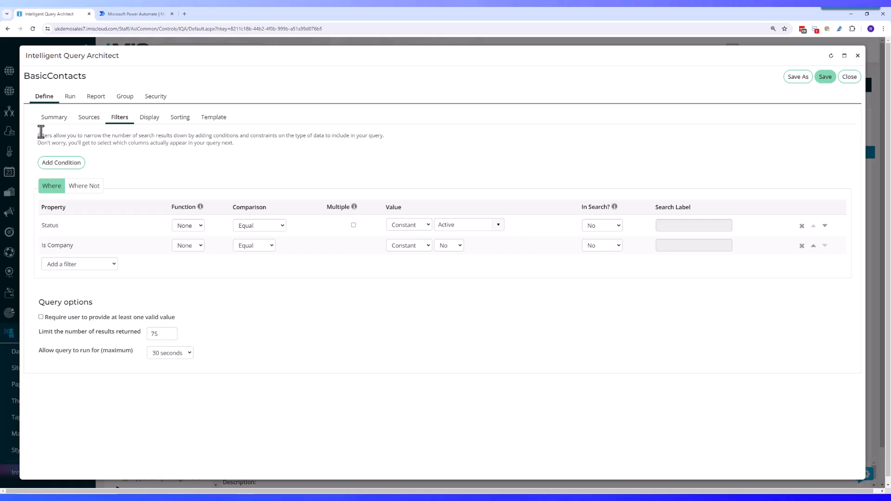
{"action": "left_click", "coordinate": [51, 117]}
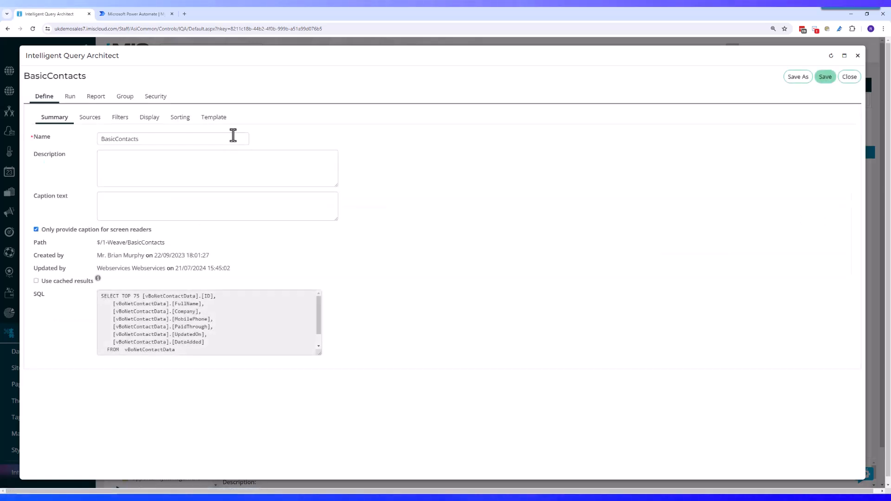
Run the BasicContacts query, save it and close the query designer.
{"action": "left_click", "coordinate": [73, 99]}
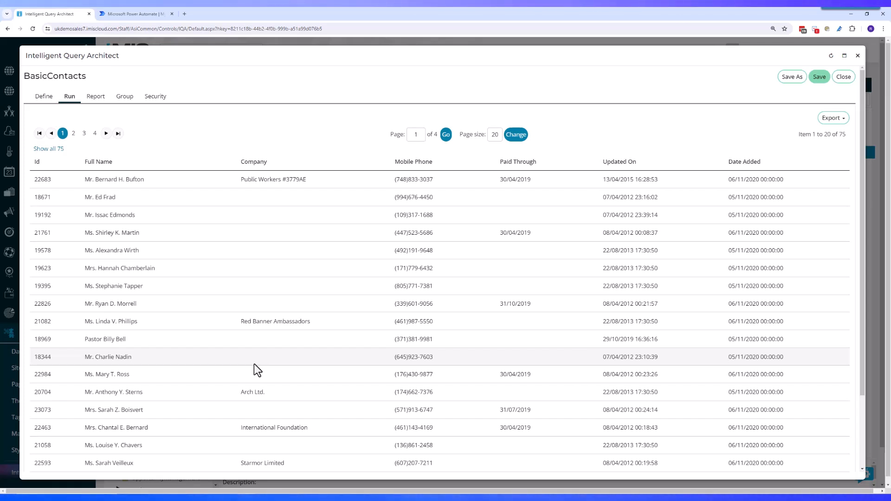
{"action": "left_click", "coordinate": [813, 81]}
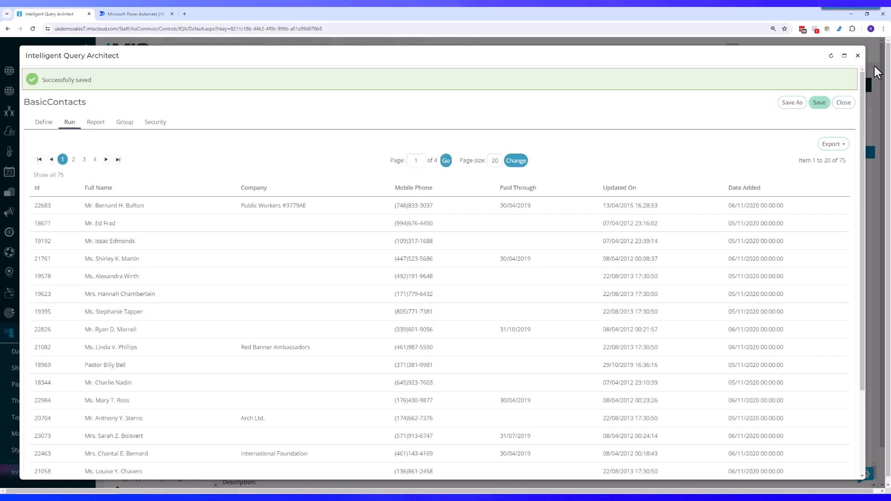
{"action": "left_click", "coordinate": [858, 56]}
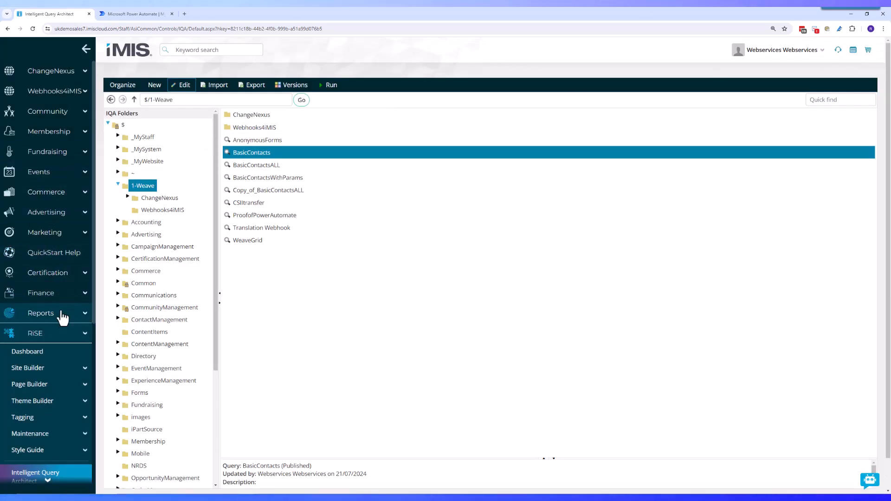
Switch to Power Automate and create a blank automated cloud flow with the "When an HTTP request is received" trigger.
{"action": "left_click", "coordinate": [75, 386]}
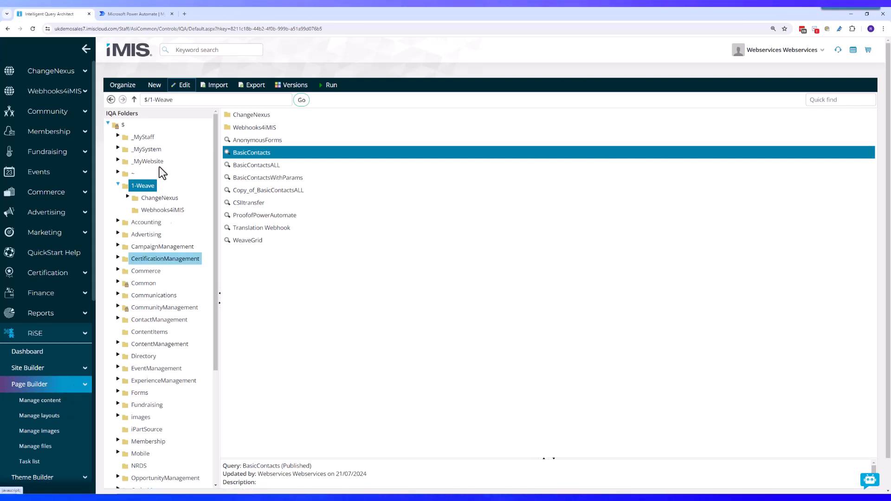
{"action": "left_click", "coordinate": [121, 13]}
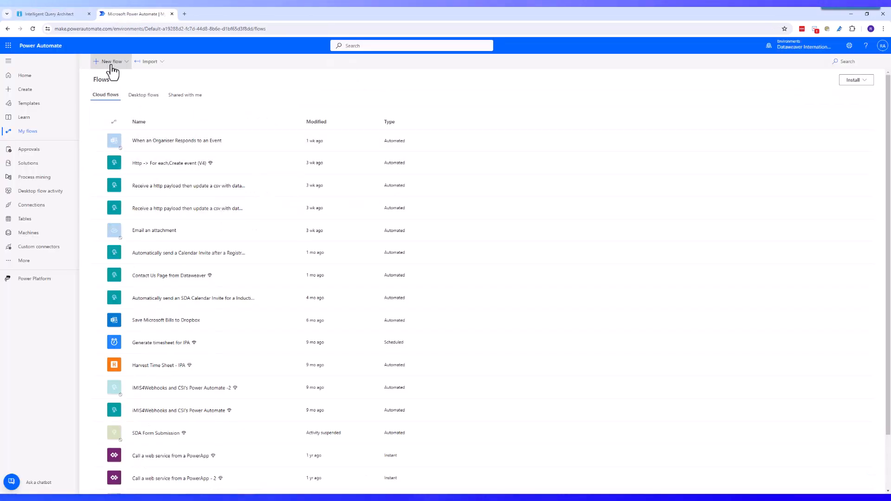
{"action": "left_click", "coordinate": [110, 66]}
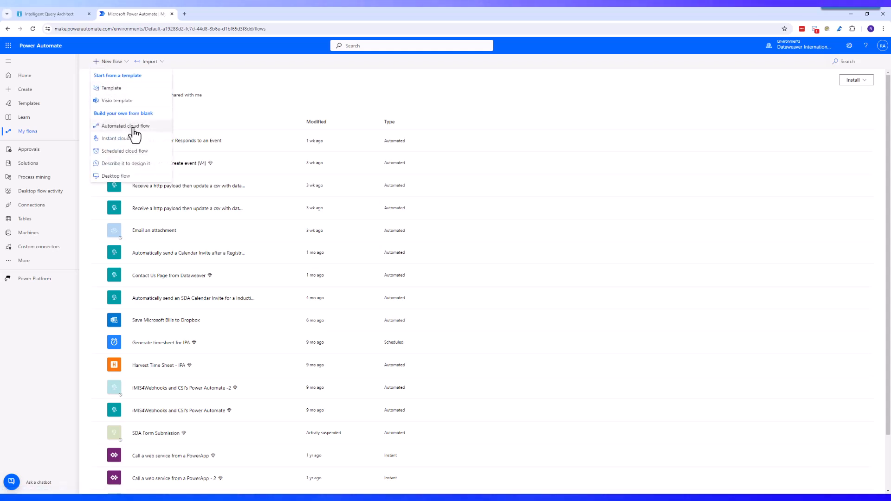
{"action": "left_click", "coordinate": [135, 127]}
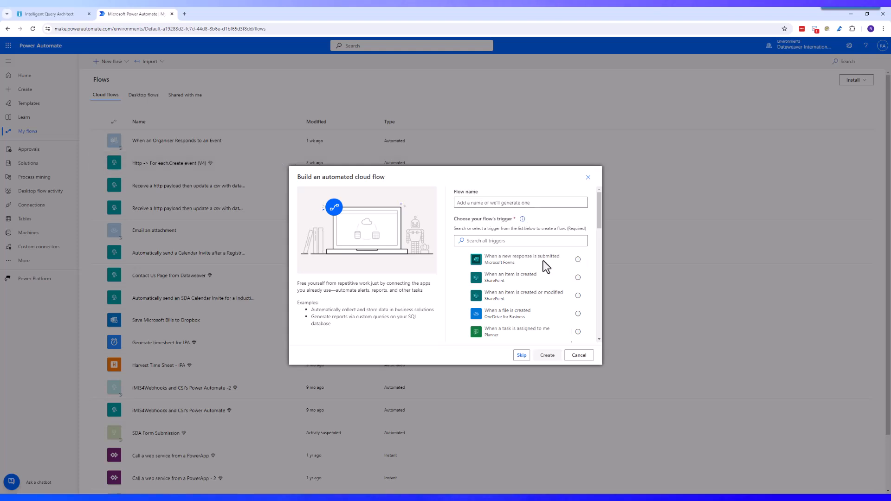
{"action": "left_click", "coordinate": [521, 356]}
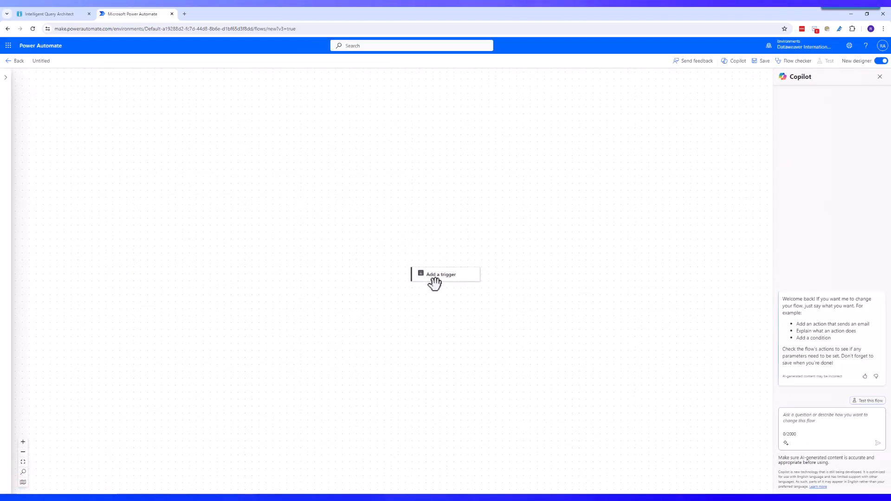
{"action": "left_click", "coordinate": [446, 280]}
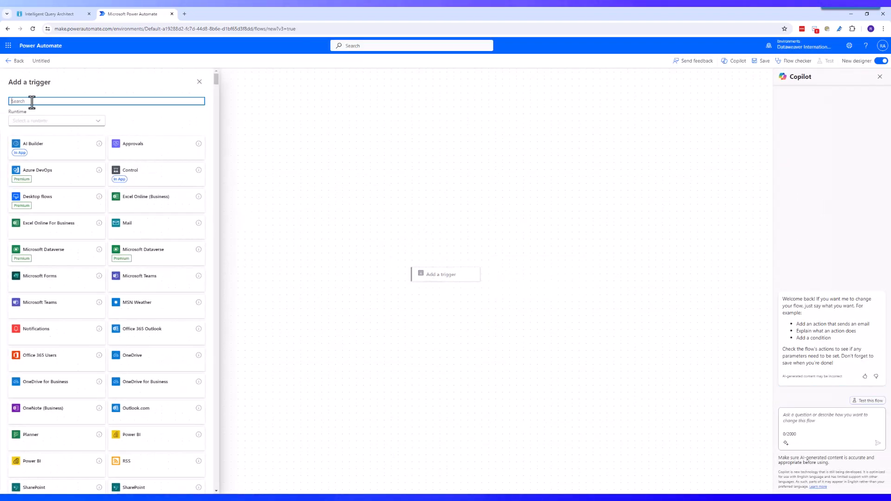
{"action": "type", "text": "http"}
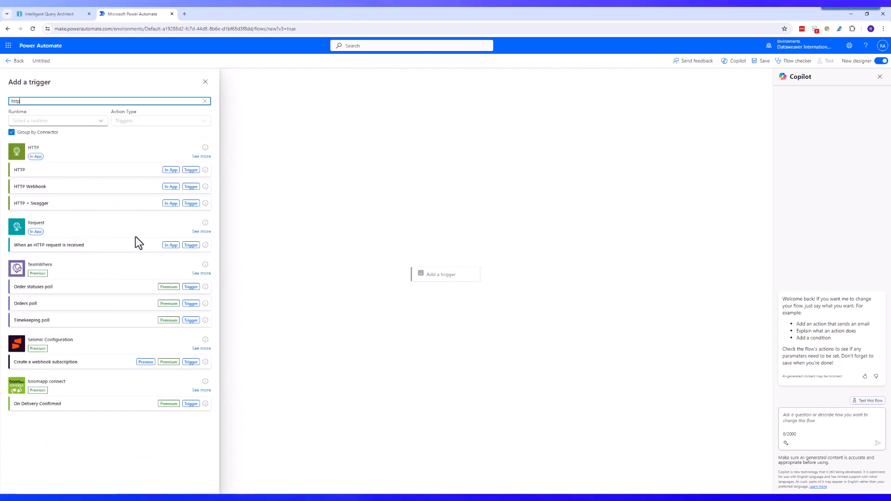
{"action": "left_click", "coordinate": [163, 246]}
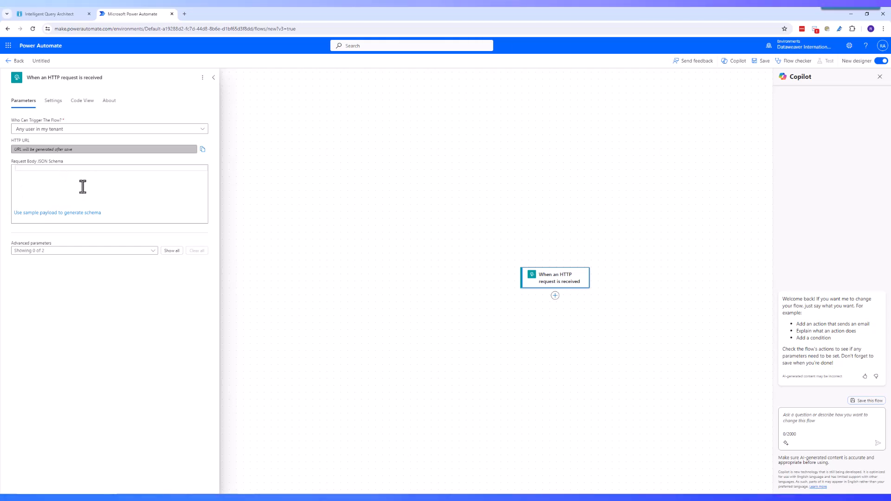
Return to iMIS and open the Payload Helper page for Webhooks4iMIS.
{"action": "mouse_move", "coordinate": [178, 499]}
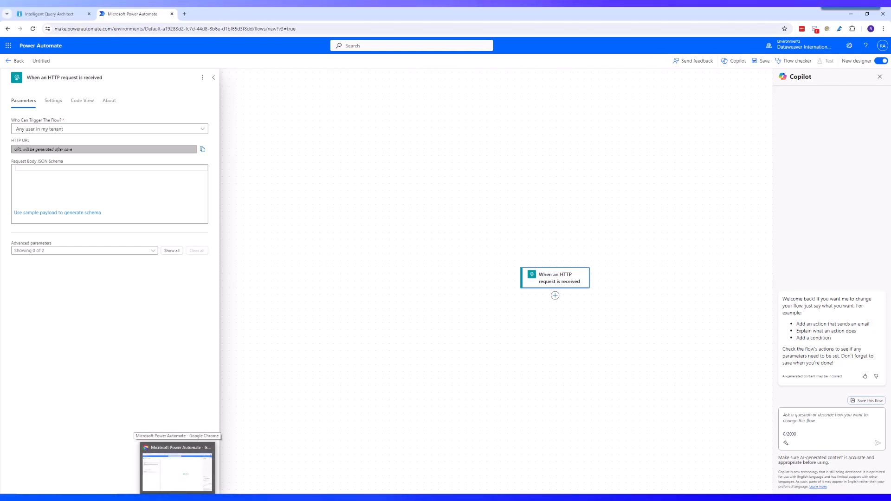
{"action": "left_click", "coordinate": [178, 499]}
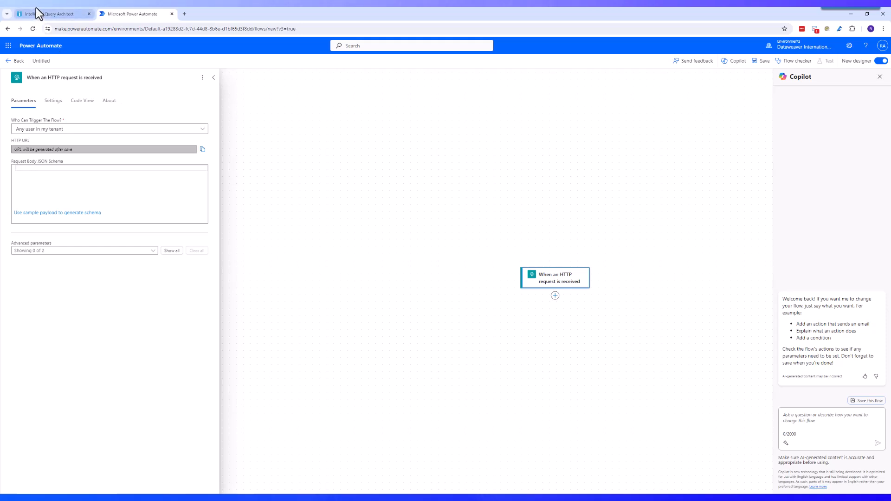
{"action": "left_click", "coordinate": [36, 12]}
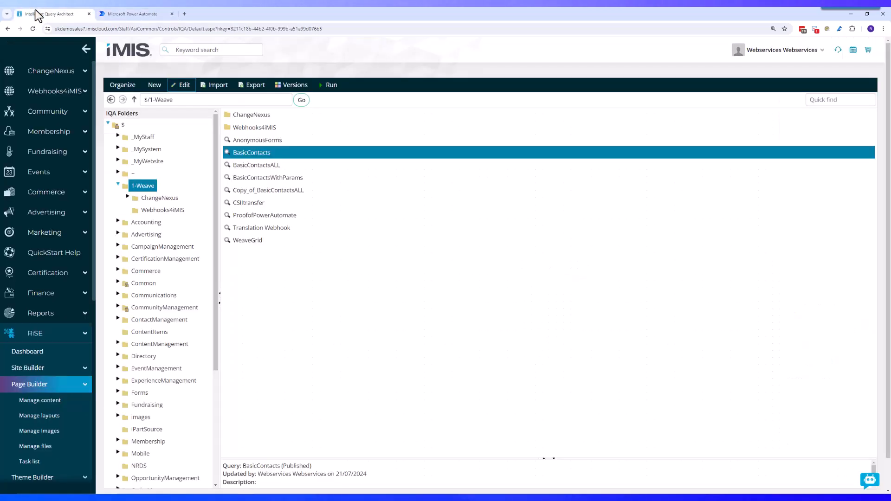
{"action": "left_click", "coordinate": [84, 93]}
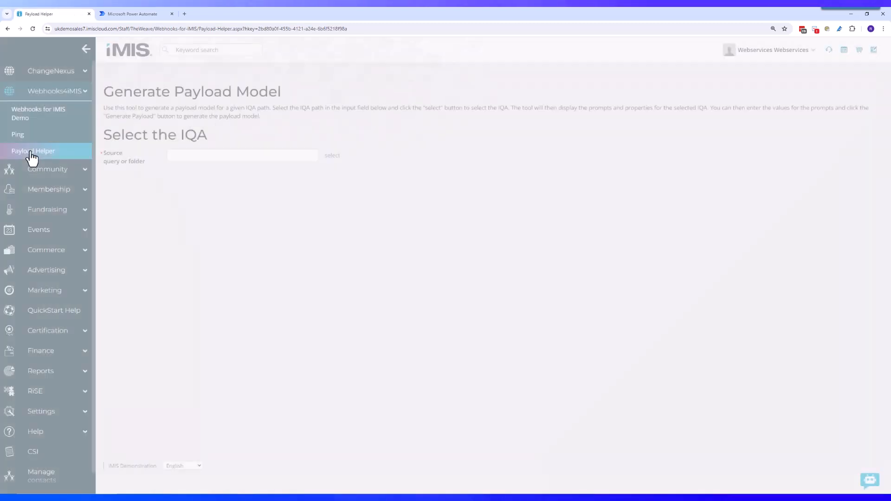
Choose $/1-Weave/BasicContacts as the source query and generate and copy its payload.
{"action": "left_click", "coordinate": [333, 156]}
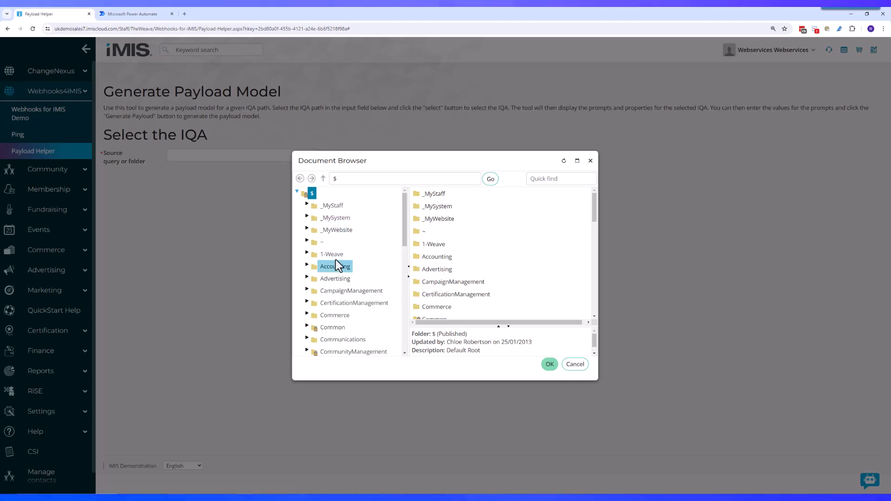
{"action": "left_click", "coordinate": [335, 254]}
{"action": "left_click", "coordinate": [355, 280]}
{"action": "left_click", "coordinate": [338, 259]}
{"action": "left_click", "coordinate": [459, 233]}
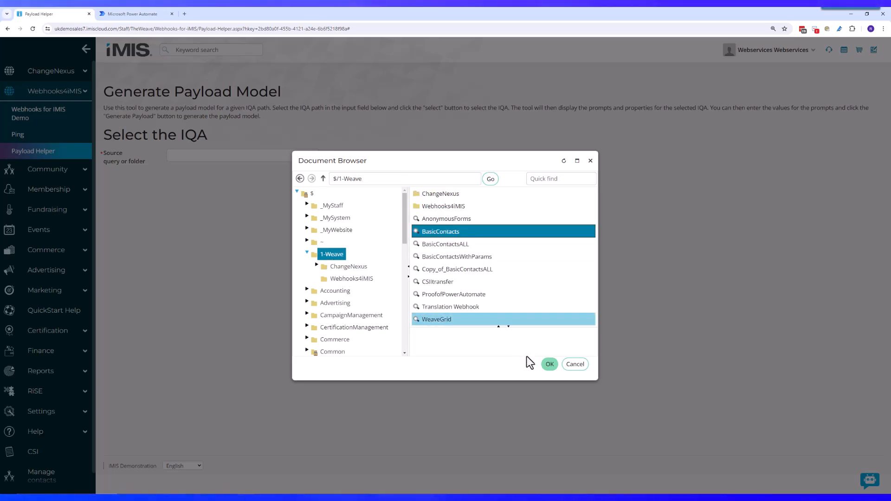
{"action": "left_click", "coordinate": [550, 364]}
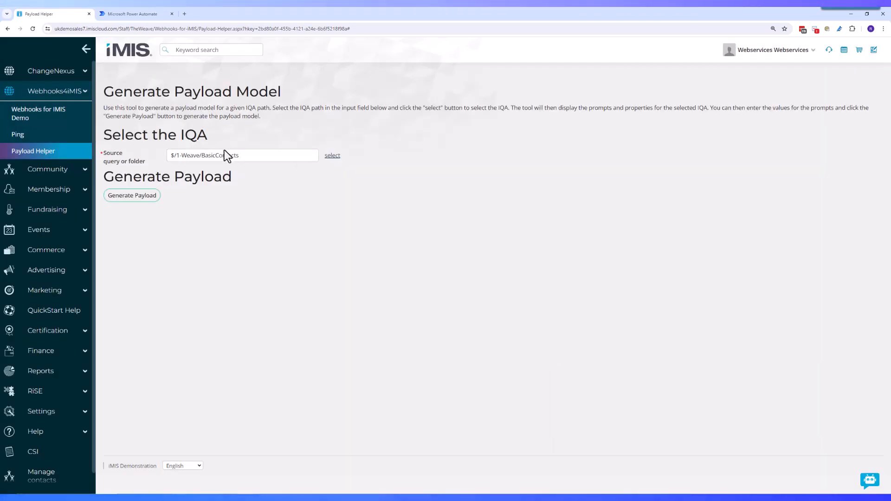
{"action": "left_click", "coordinate": [138, 204]}
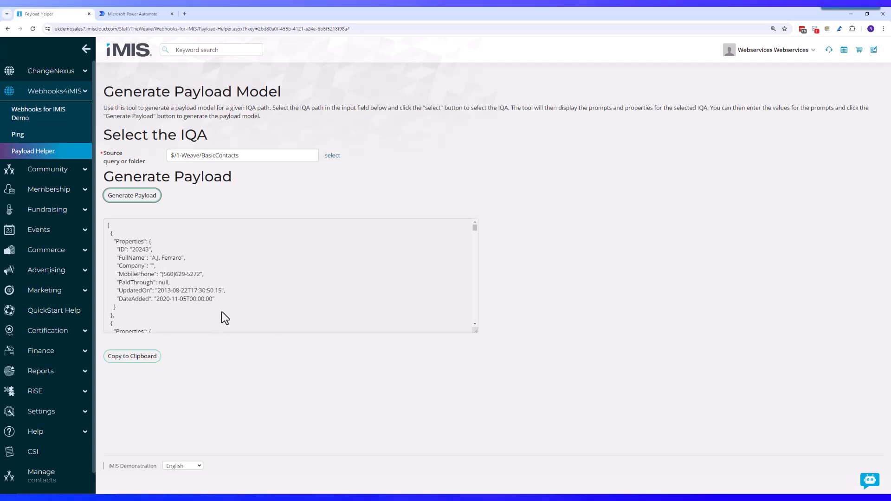
Generate the HTTP trigger's JSON schema in Power Automate from the copied BasicContacts payload and try to save the flow.
{"action": "left_click", "coordinate": [126, 14]}
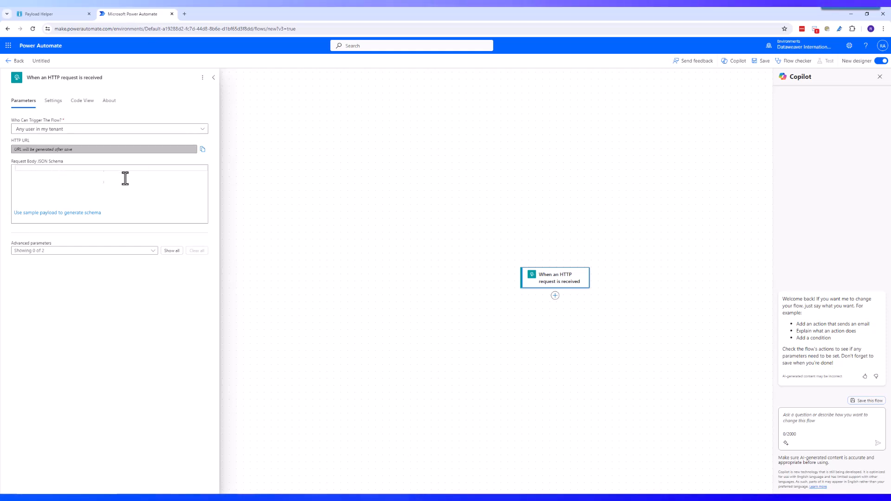
{"action": "left_click", "coordinate": [89, 213]}
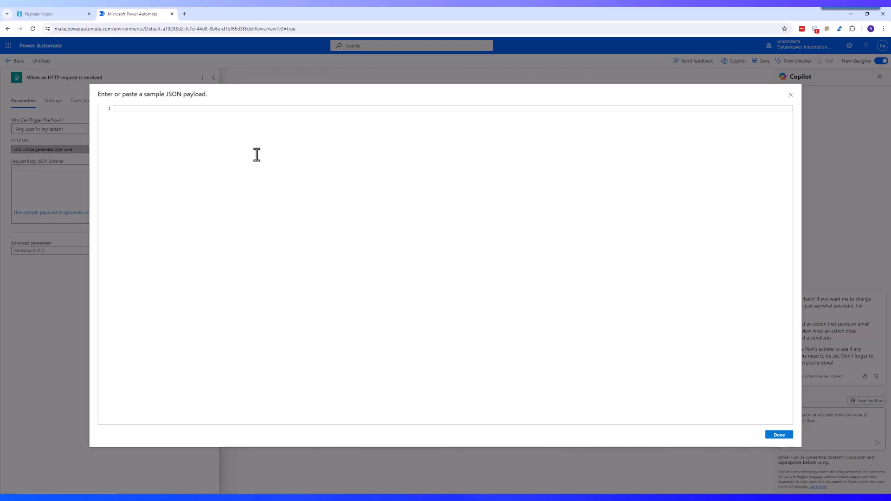
{"action": "key", "text": "ctrl+v"}
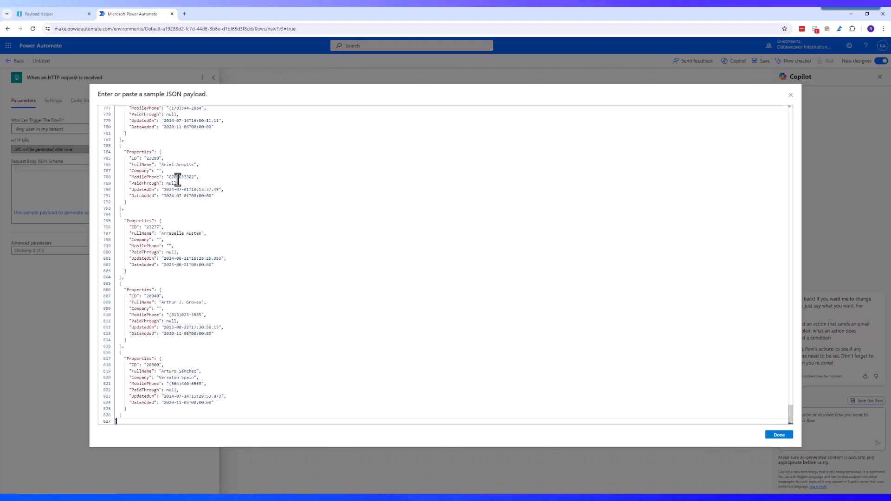
{"action": "left_click", "coordinate": [781, 437]}
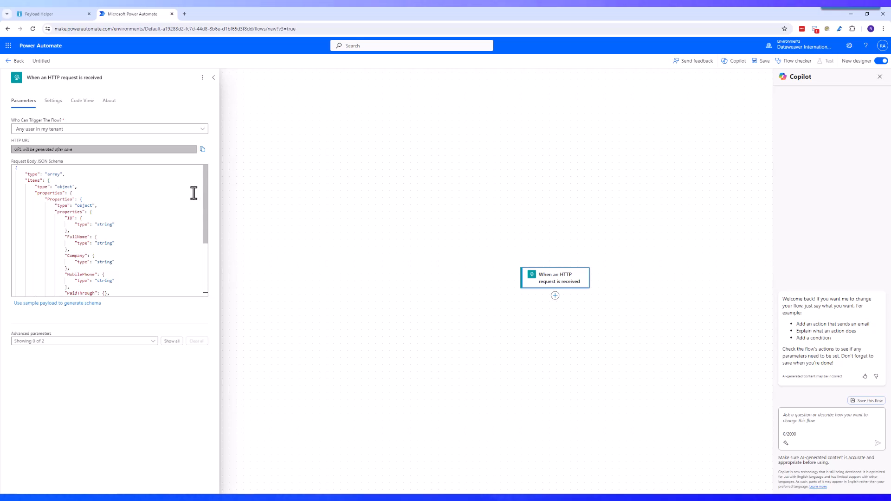
{"action": "left_click", "coordinate": [763, 62]}
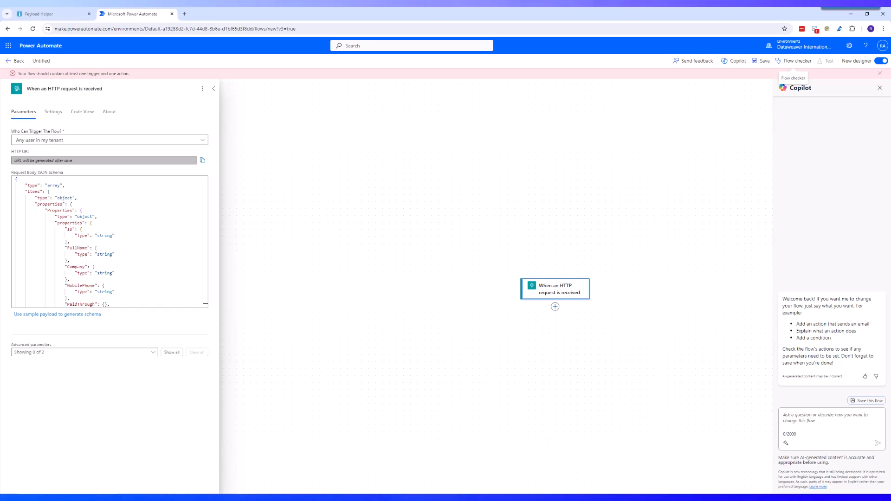
Add the OneDrive for Business Copy file action after the HTTP request trigger.
{"action": "left_click", "coordinate": [556, 307]}
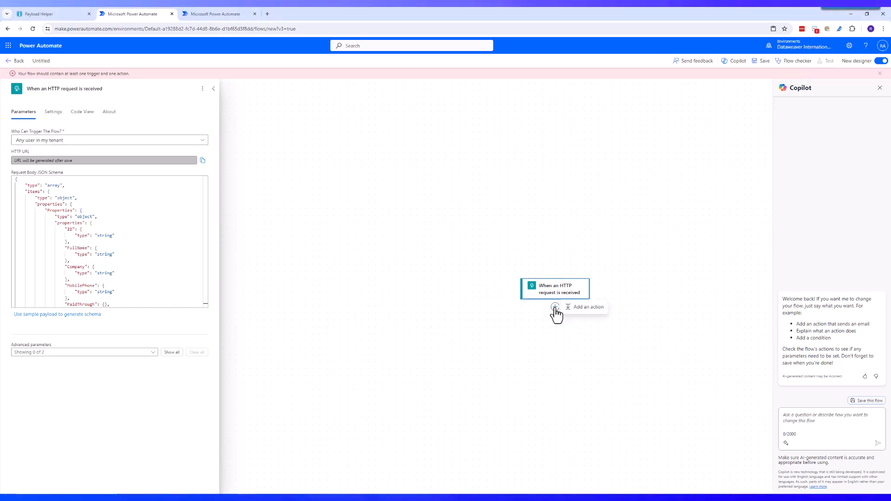
{"action": "left_click", "coordinate": [582, 310]}
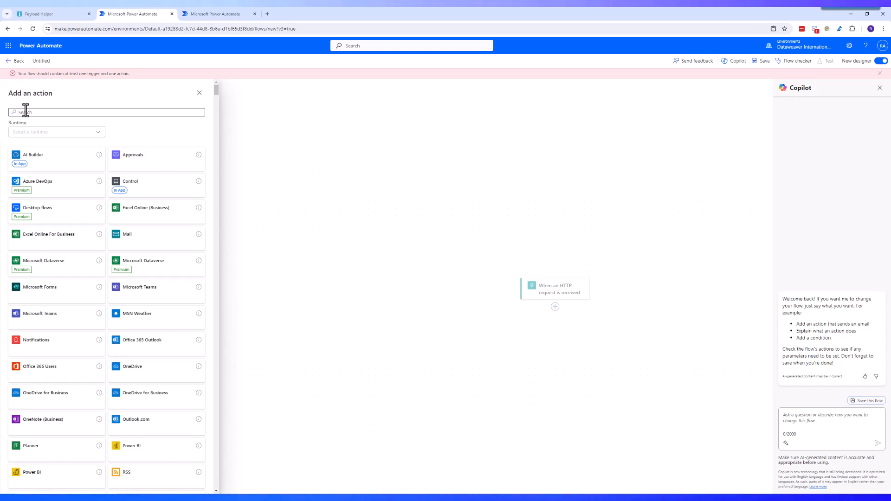
{"action": "type", "text": "one"}
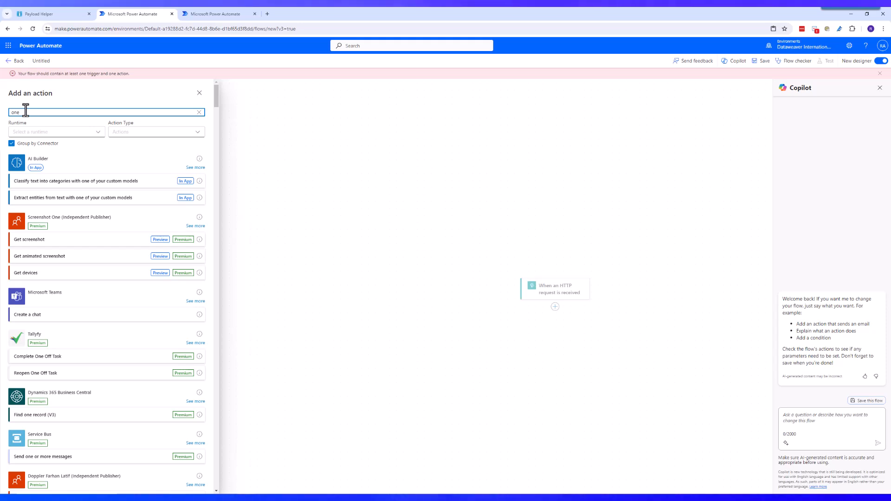
{"action": "type", "text": "drive"}
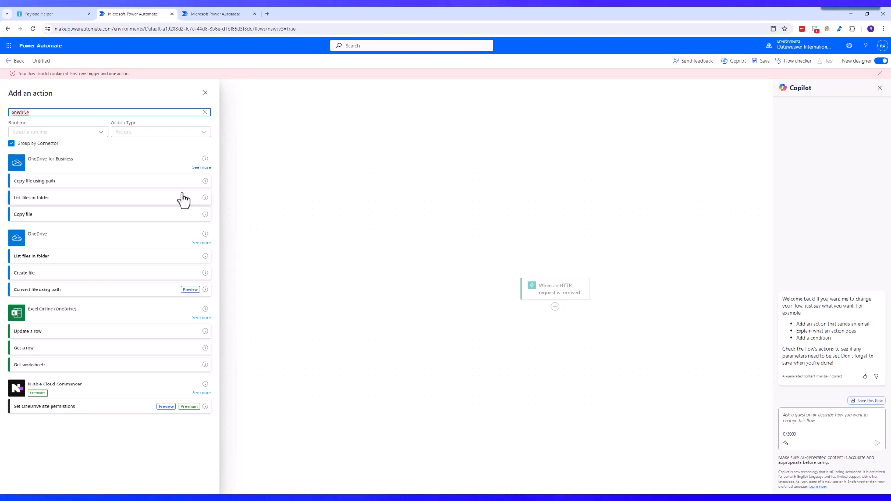
{"action": "left_click", "coordinate": [202, 167]}
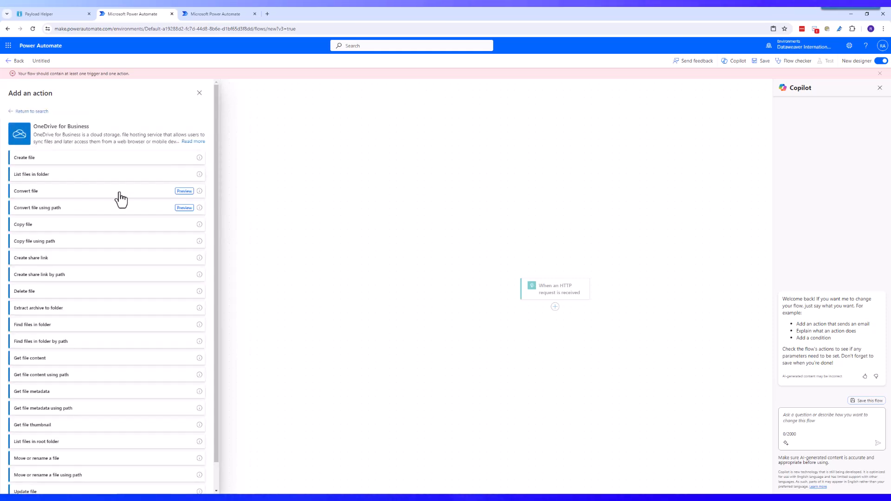
{"action": "scroll", "coordinate": [121, 204], "scroll_direction": "down", "scroll_amount": 1}
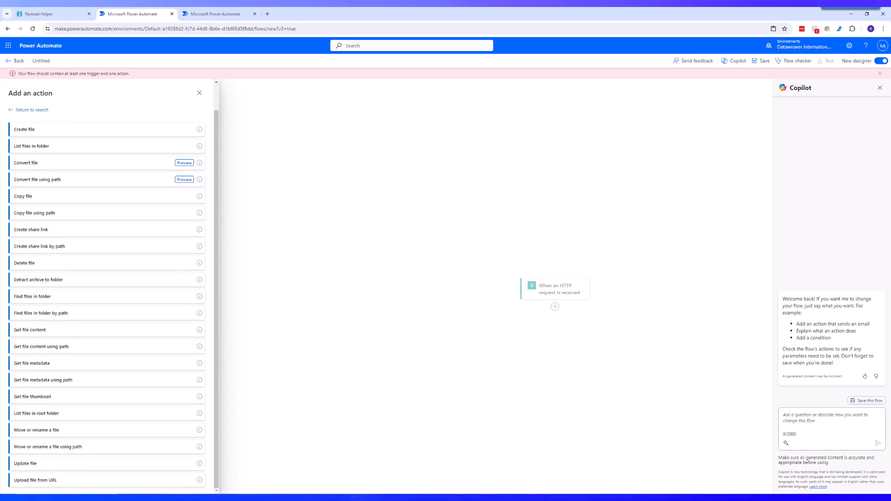
{"action": "left_click", "coordinate": [96, 203]}
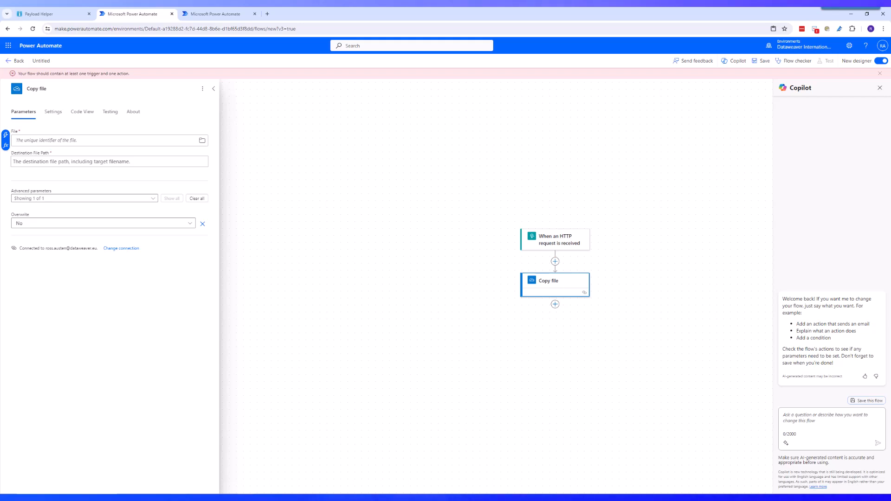
Set the Copy file action's source file to /demos/iMIS Report/iMIS-Report-Current.xlsx.
{"action": "left_click", "coordinate": [202, 141]}
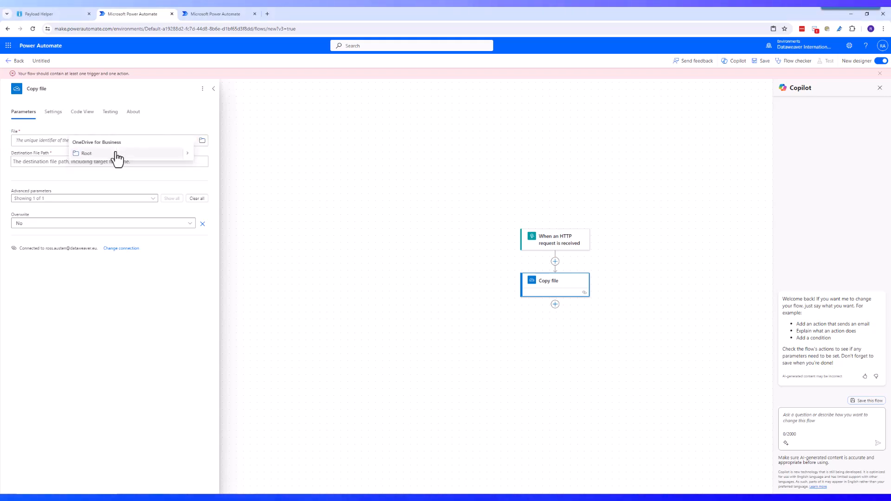
{"action": "left_click", "coordinate": [186, 155]}
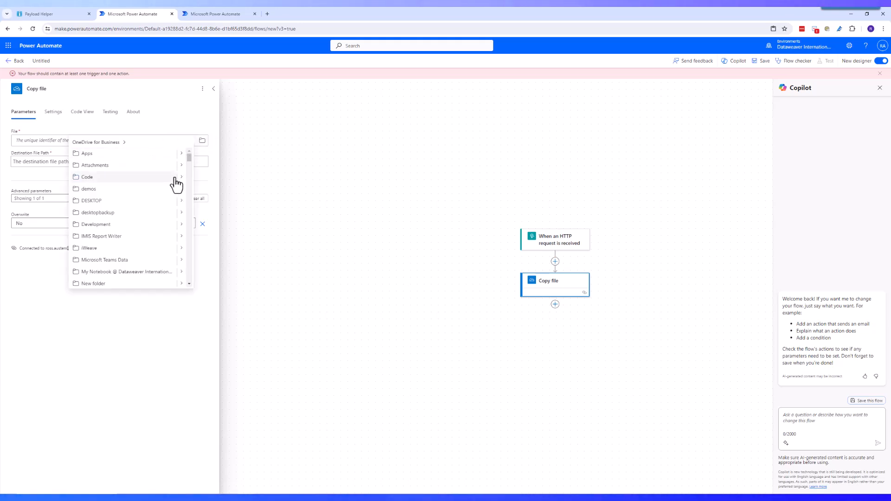
{"action": "left_click", "coordinate": [181, 199]}
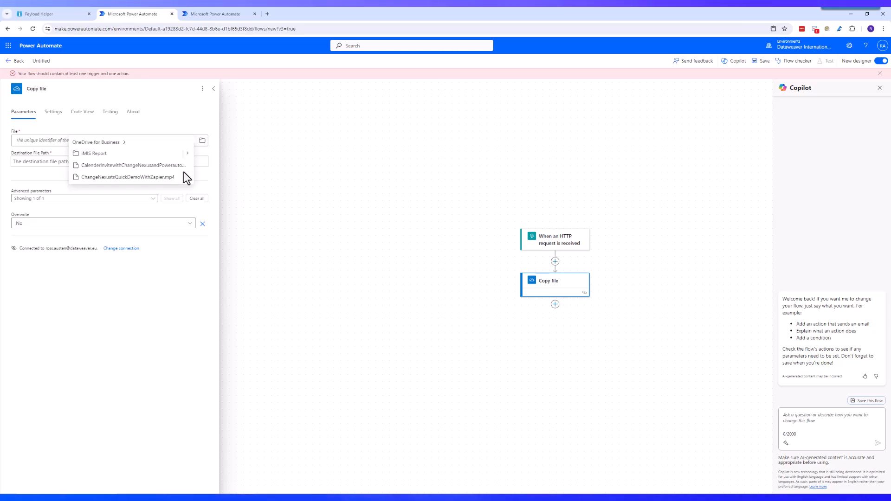
{"action": "left_click", "coordinate": [187, 154]}
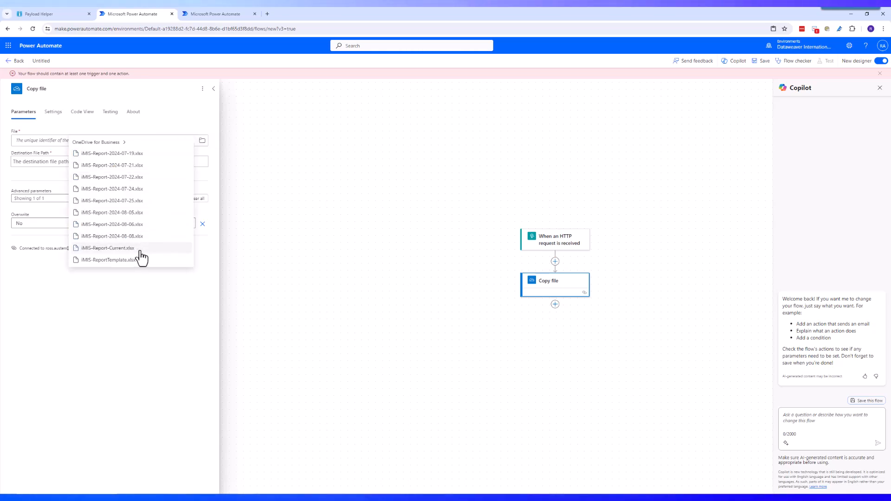
{"action": "left_click", "coordinate": [140, 250]}
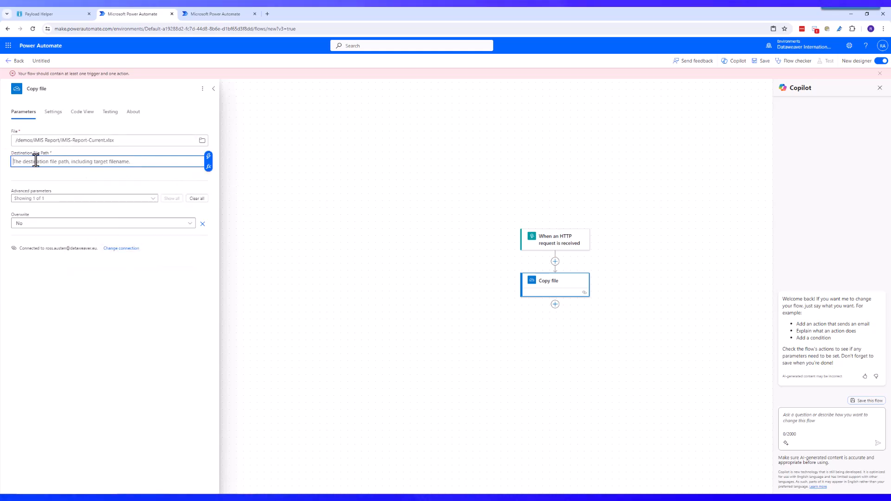
Begin the Copy file action's destination path with /demos/iMIS Report/iMIS-Report-, copying the folder and name prefix from the source file path.
{"action": "left_click", "coordinate": [209, 157]}
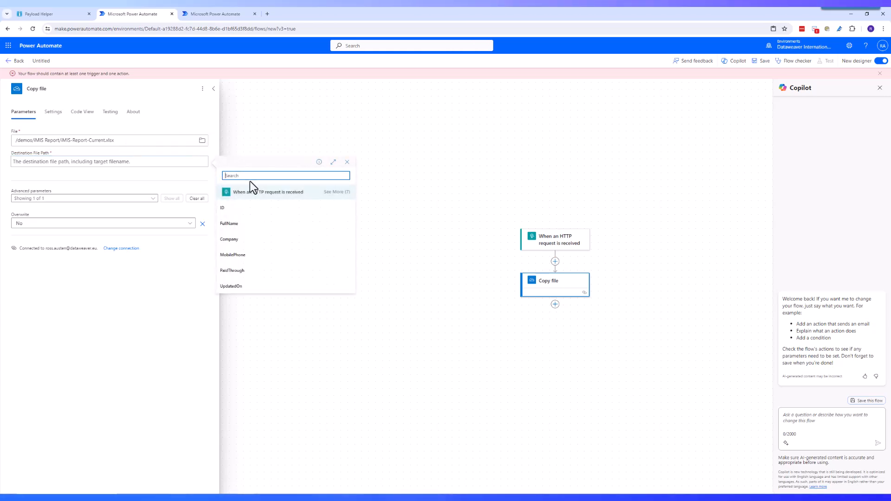
{"action": "left_click", "coordinate": [125, 161]}
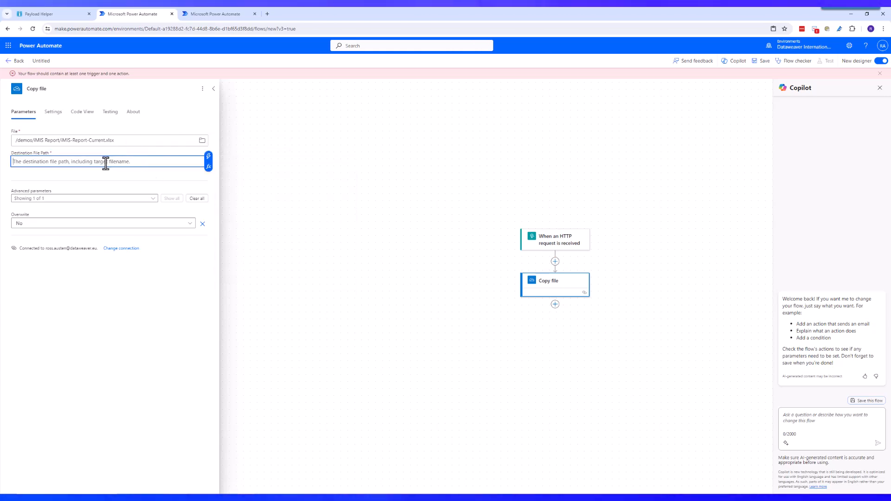
{"action": "left_click", "coordinate": [62, 139]}
{"action": "left_click_drag", "start_coordinate": [62, 140], "coordinate": [46, 140]}
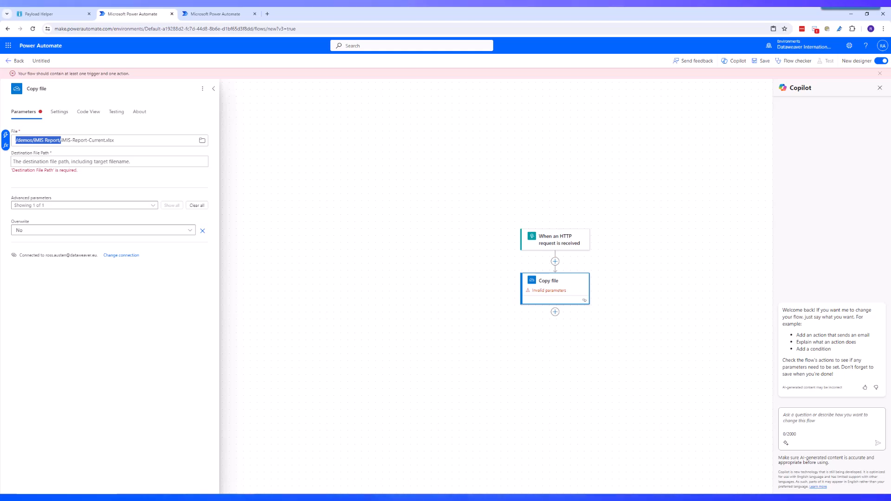
{"action": "left_click", "coordinate": [62, 139]}
{"action": "left_click_drag", "start_coordinate": [61, 140], "coordinate": [16, 140]}
{"action": "left_click", "coordinate": [53, 162]}
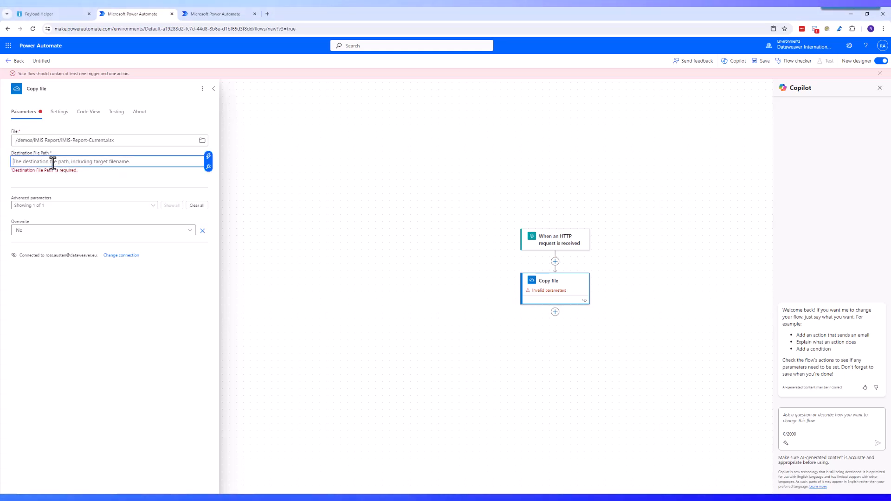
{"action": "key", "text": "ctrl+v"}
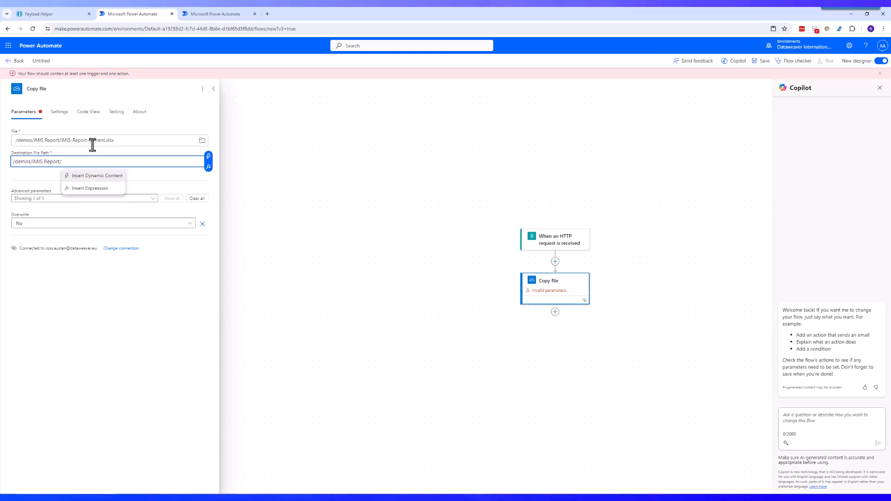
{"action": "left_click_drag", "start_coordinate": [89, 142], "coordinate": [71, 141]}
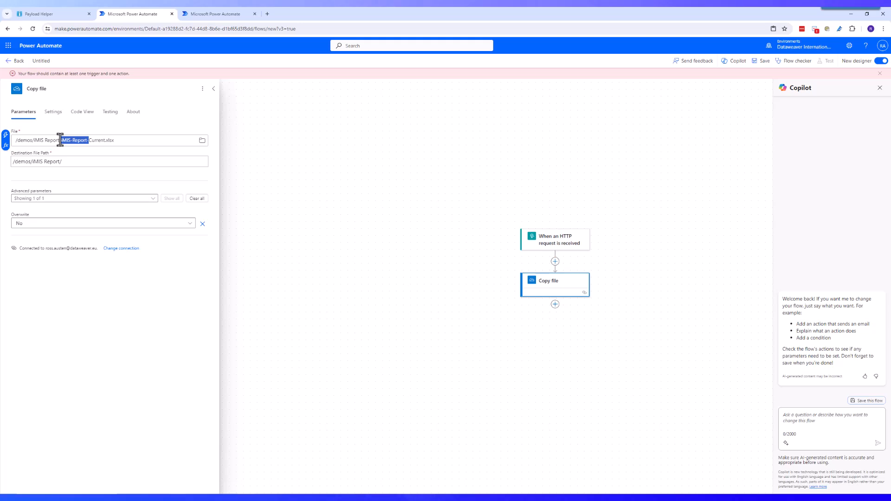
{"action": "left_click", "coordinate": [73, 160]}
{"action": "key", "text": "ctrl+v"}
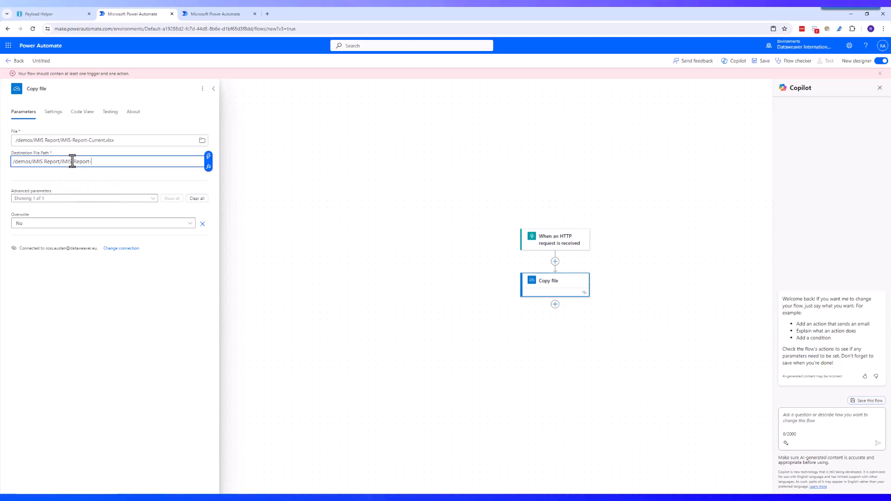
Complete the destination file path with the expression formatDateTime(utcNow(), 'yyyy-MM-dd') followed by .xlsx.
{"action": "left_click", "coordinate": [209, 159]}
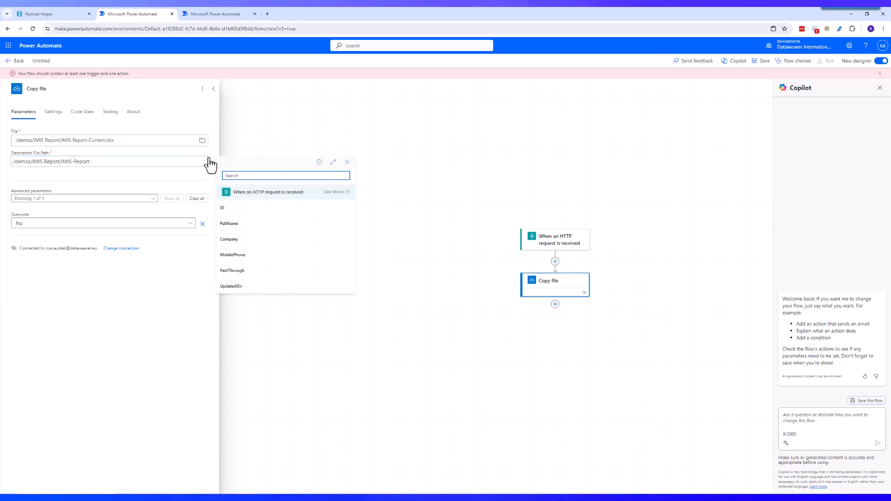
{"action": "left_click", "coordinate": [170, 158]}
{"action": "left_click", "coordinate": [207, 173]}
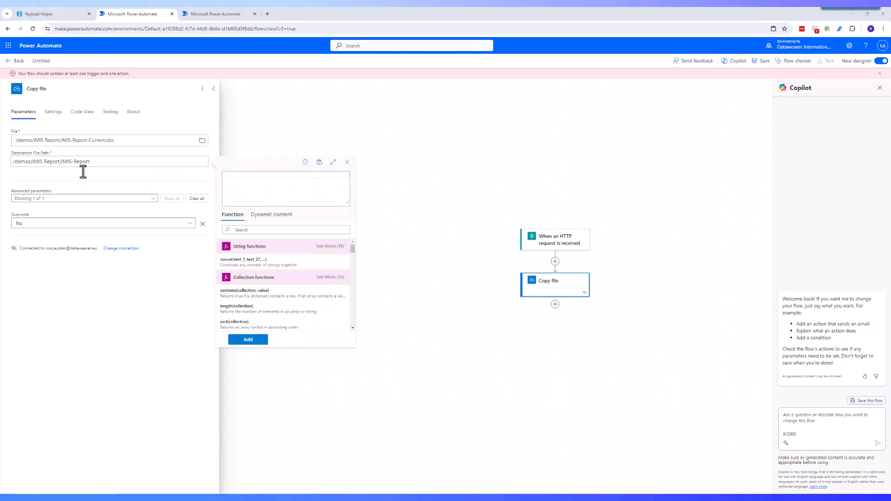
{"action": "key", "text": "ctrl+v"}
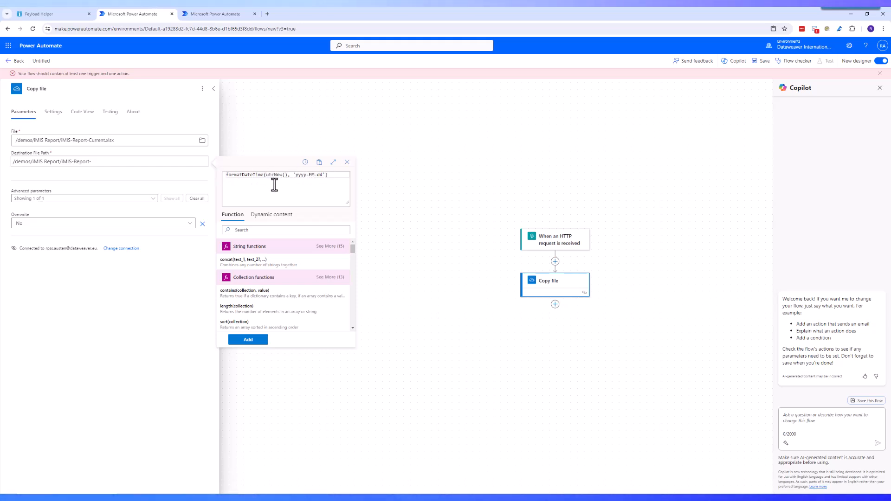
{"action": "left_click", "coordinate": [249, 340]}
{"action": "type", "text": ".xlsx"}
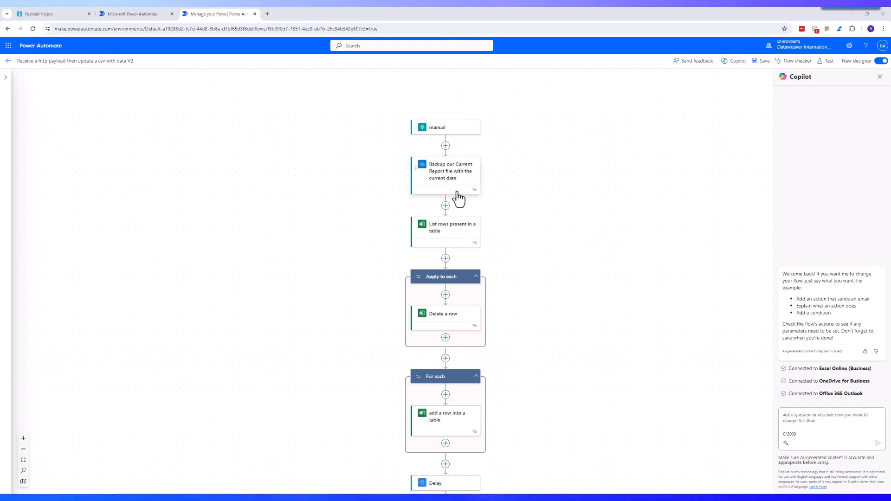
Review the prebuilt report flow's action sequence and the column mappings in its 'add a row into a table' action.
{"action": "scroll", "coordinate": [364, 245], "scroll_direction": "down", "scroll_amount": 1}
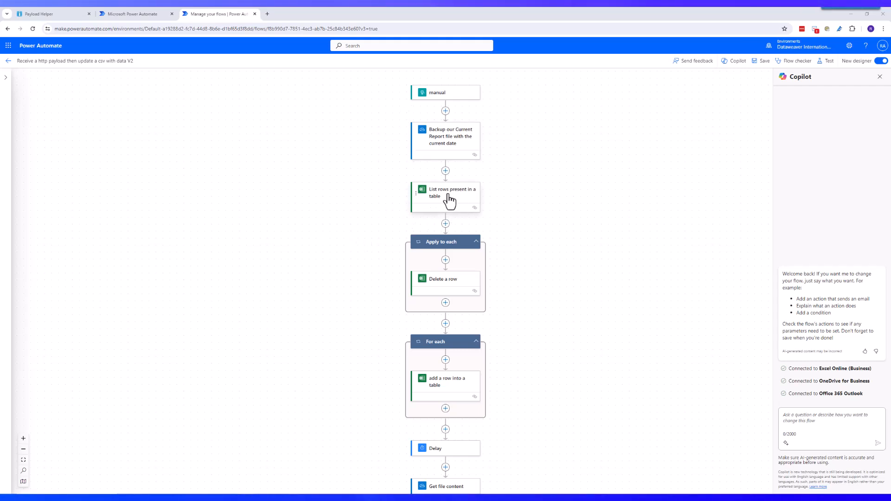
{"action": "scroll", "coordinate": [385, 225], "scroll_direction": "down", "scroll_amount": 2}
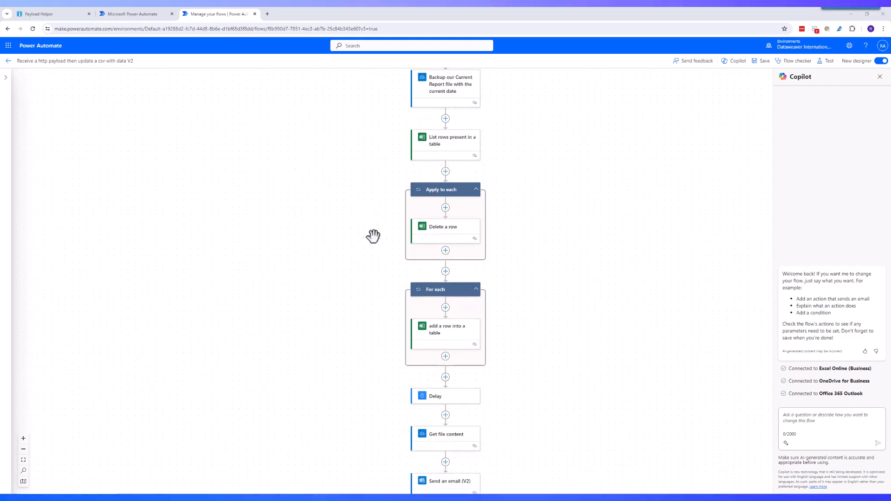
{"action": "scroll", "coordinate": [455, 238], "scroll_direction": "down", "scroll_amount": 1}
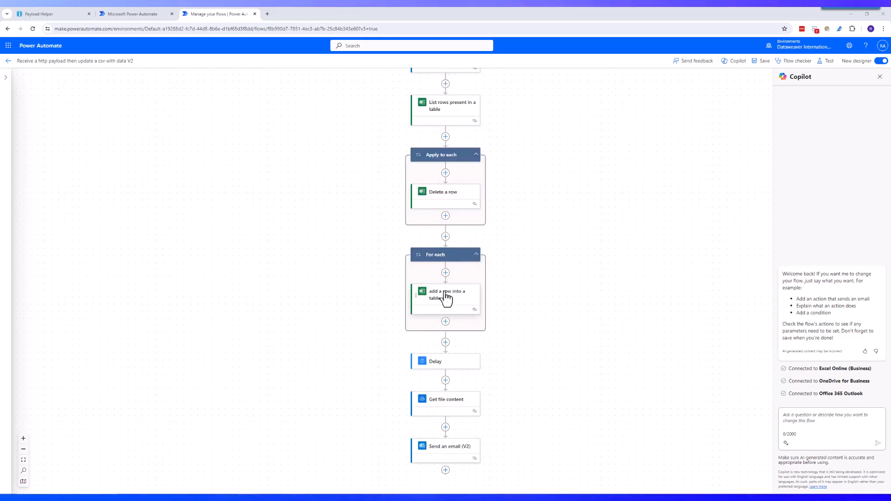
{"action": "scroll", "coordinate": [460, 284], "scroll_direction": "down", "scroll_amount": 1}
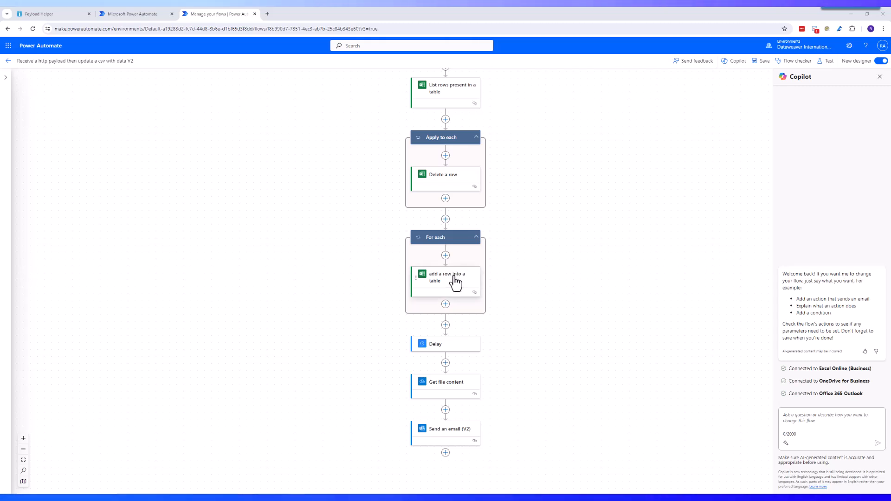
{"action": "left_click", "coordinate": [456, 284]}
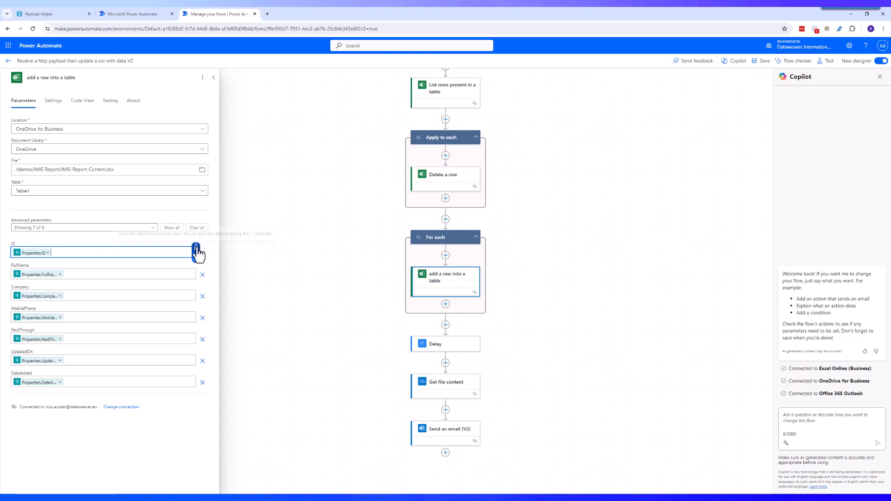
{"action": "left_click", "coordinate": [196, 251]}
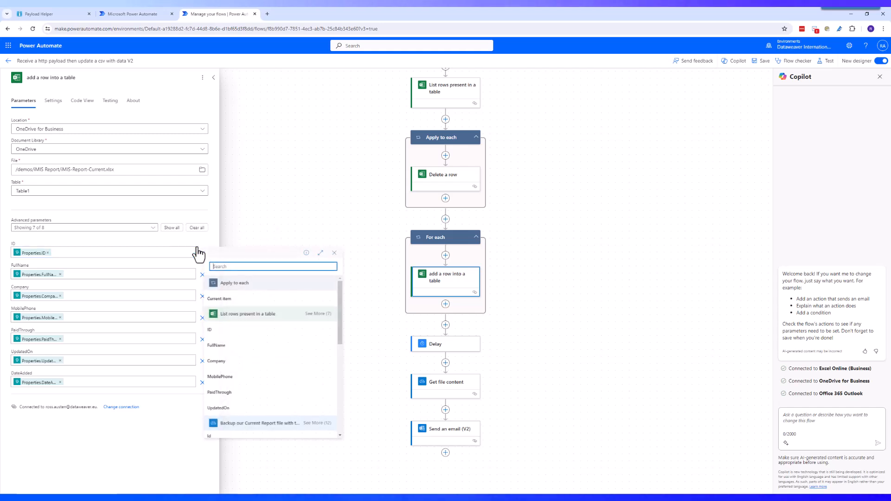
{"action": "left_click", "coordinate": [334, 253]}
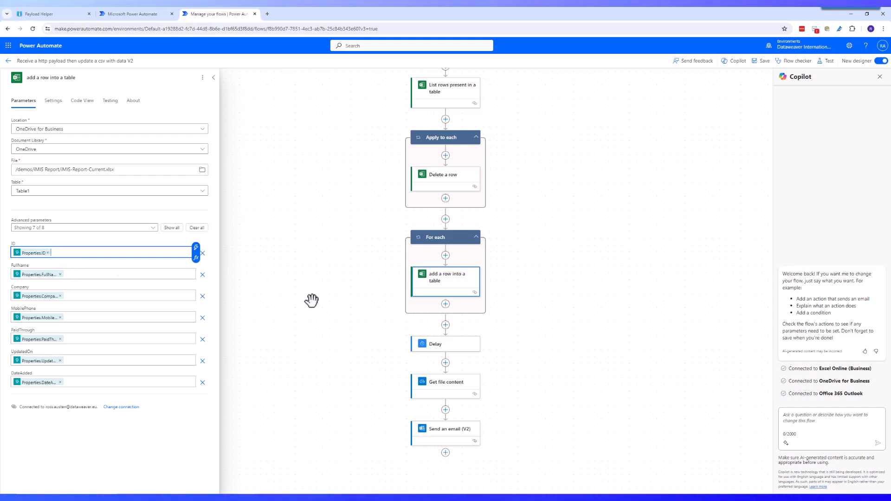
Examine the settings of the prebuilt flow's Delay, Get file content and Send an email (V2) actions.
{"action": "scroll", "coordinate": [446, 283], "scroll_direction": "down", "scroll_amount": 2}
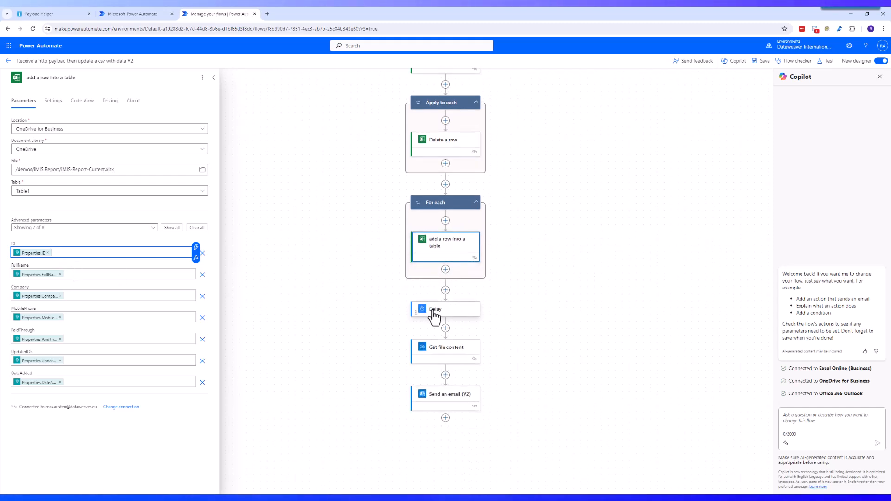
{"action": "left_click", "coordinate": [436, 313]}
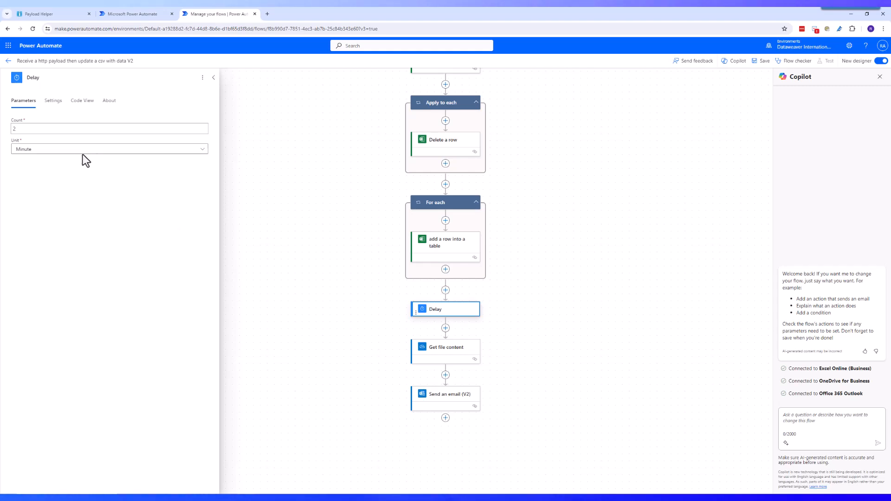
{"action": "left_click", "coordinate": [448, 351]}
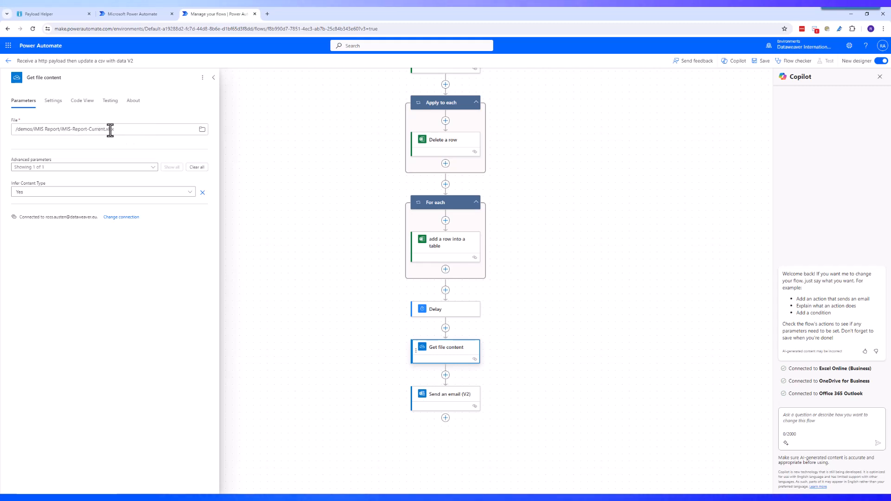
{"action": "left_click", "coordinate": [449, 407]}
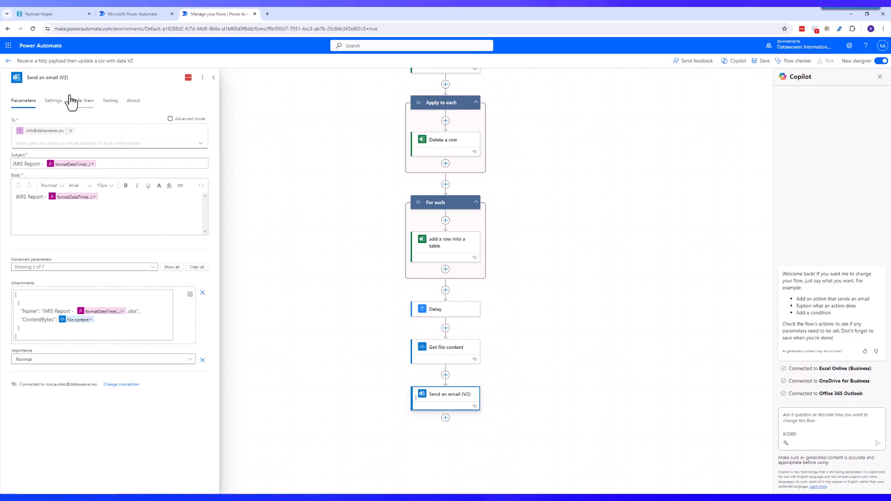
Copy the HTTP URL of the prebuilt flow's manual trigger.
{"action": "scroll", "coordinate": [373, 140], "scroll_direction": "up", "scroll_amount": 5}
{"action": "left_click", "coordinate": [443, 199]}
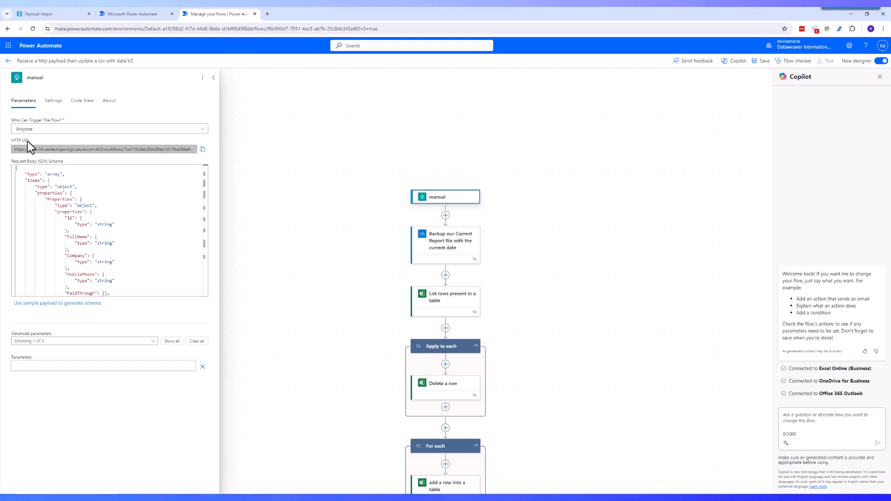
{"action": "left_click", "coordinate": [203, 150]}
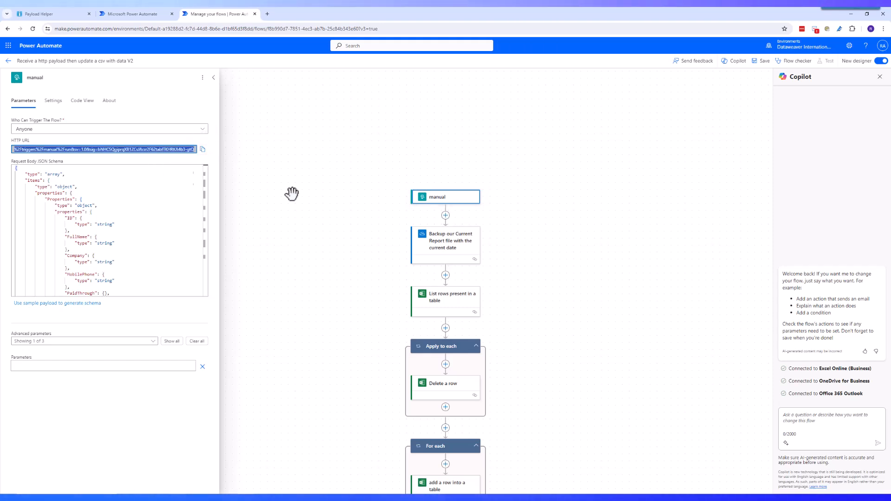
Switch to iMIS and open the SpreadsheetDemoV2 page from the TheWeave content folder for editing.
{"action": "left_click", "coordinate": [57, 15]}
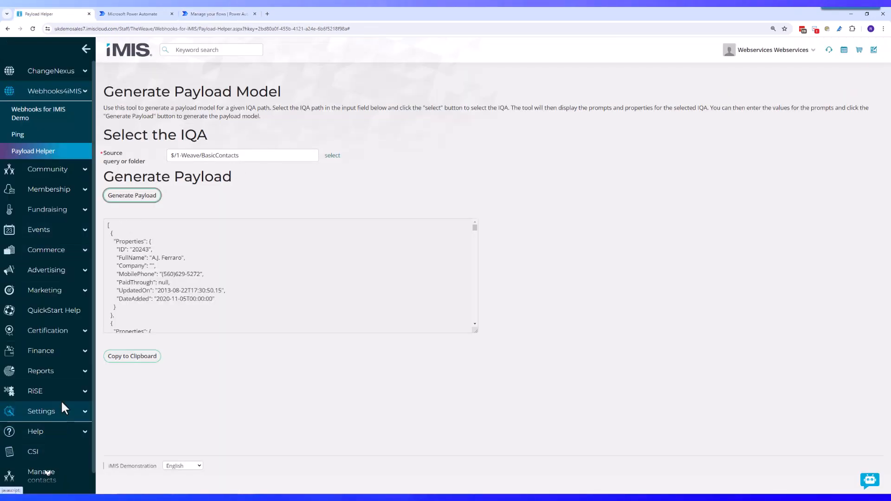
{"action": "left_click", "coordinate": [70, 391]}
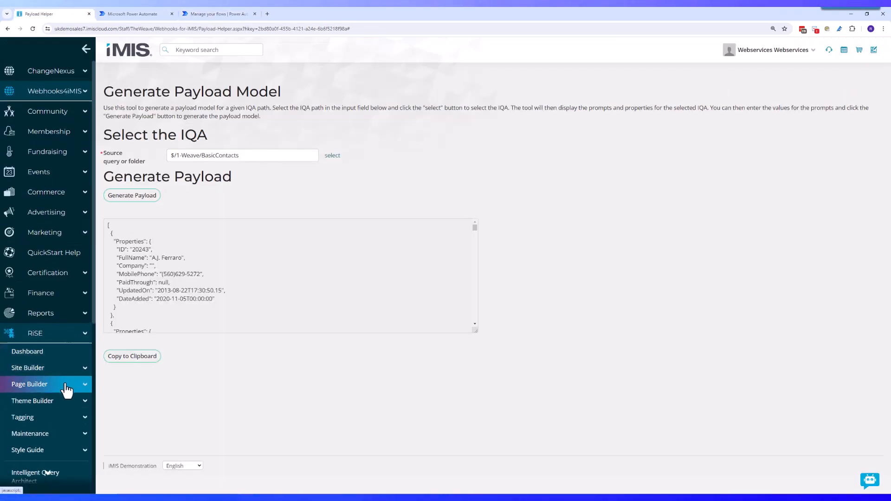
{"action": "left_click", "coordinate": [65, 385]}
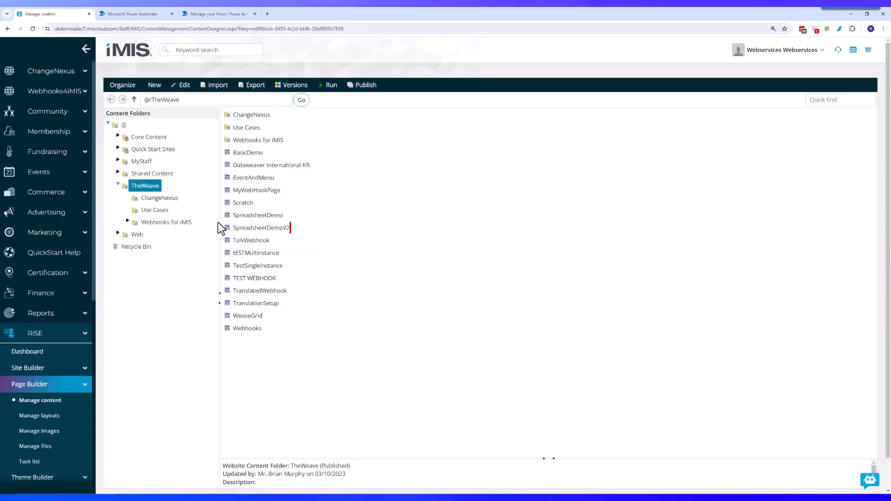
{"action": "left_click", "coordinate": [292, 228]}
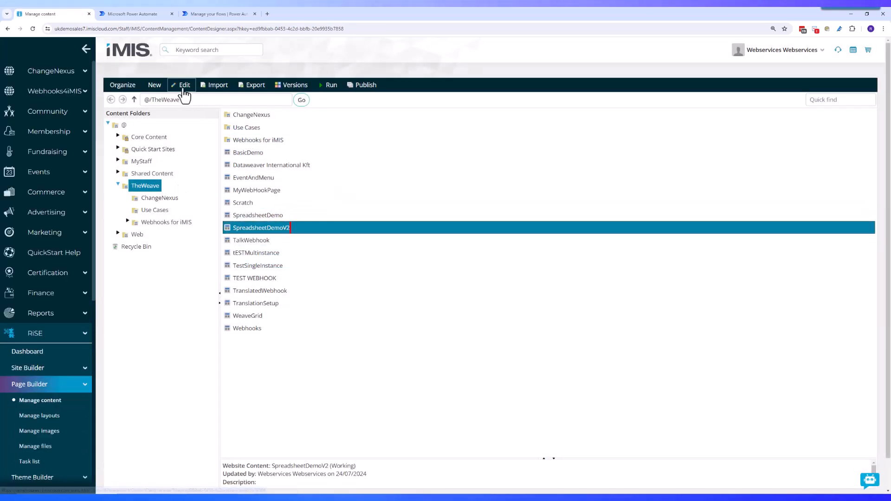
{"action": "left_click", "coordinate": [182, 86]}
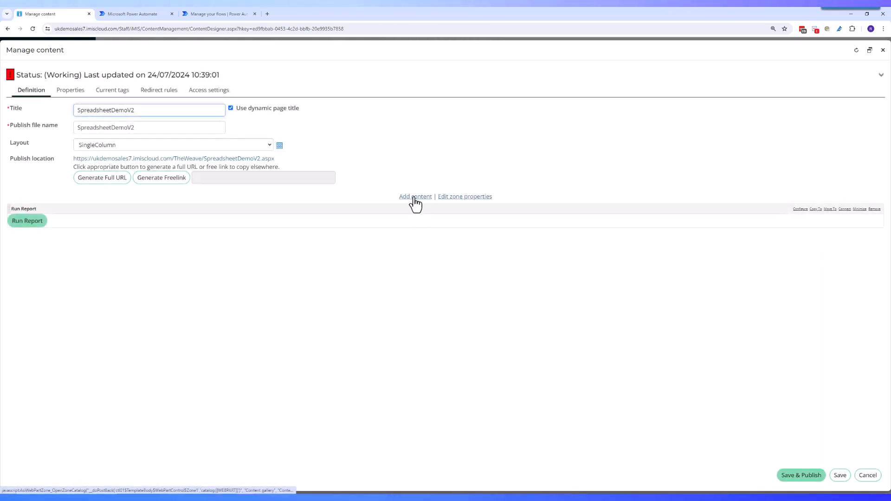
Add the Webhooks for iMIS content item from the TheWeave content types to the SpreadsheetDemoV2 page.
{"action": "left_click", "coordinate": [415, 197]}
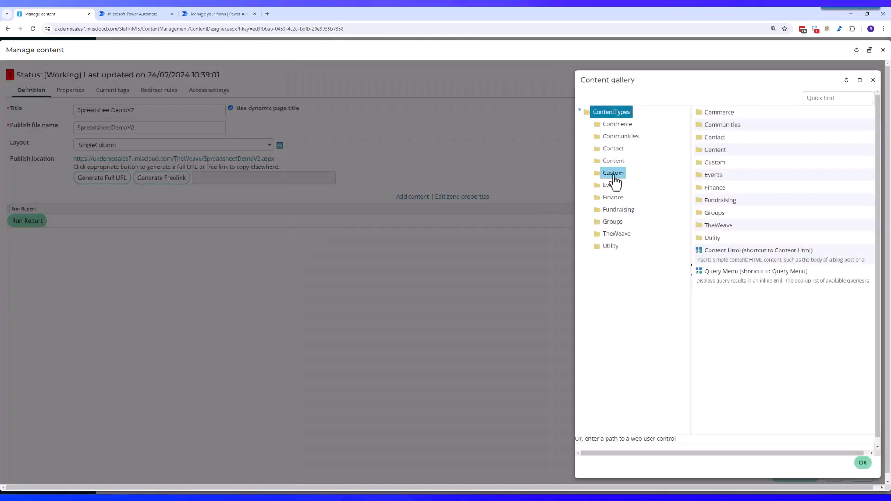
{"action": "left_click", "coordinate": [617, 234]}
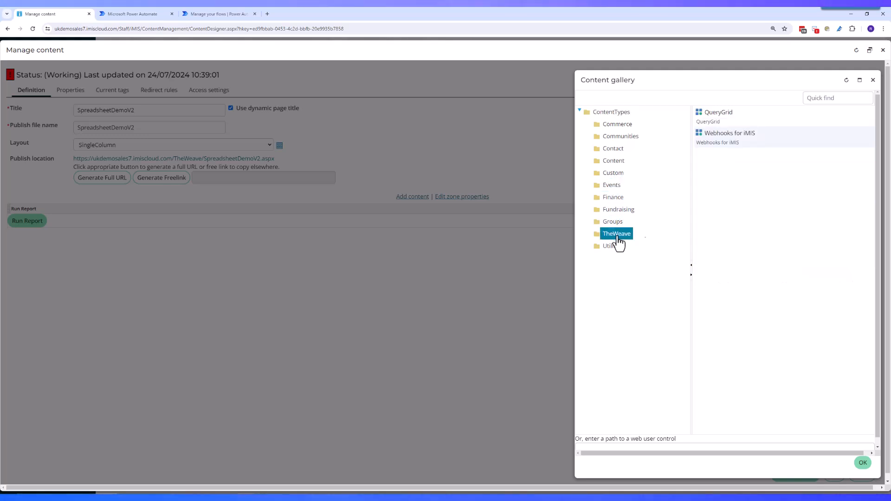
{"action": "left_click", "coordinate": [748, 145]}
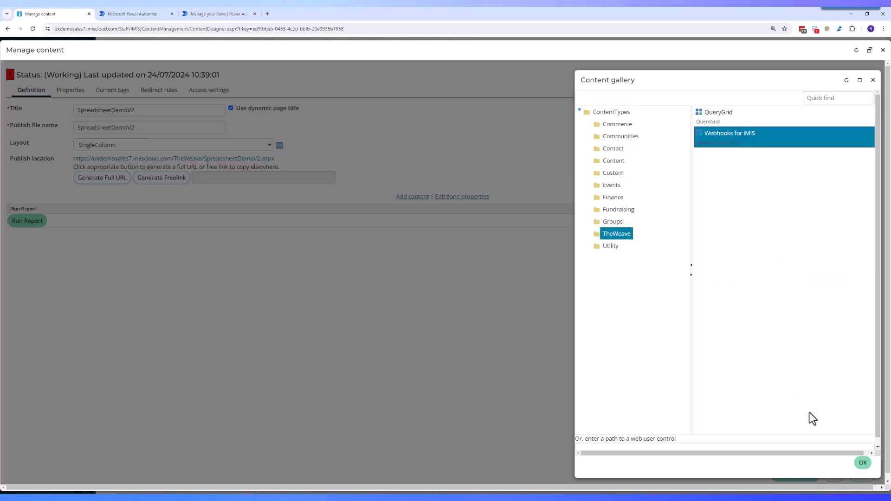
{"action": "left_click", "coordinate": [863, 463]}
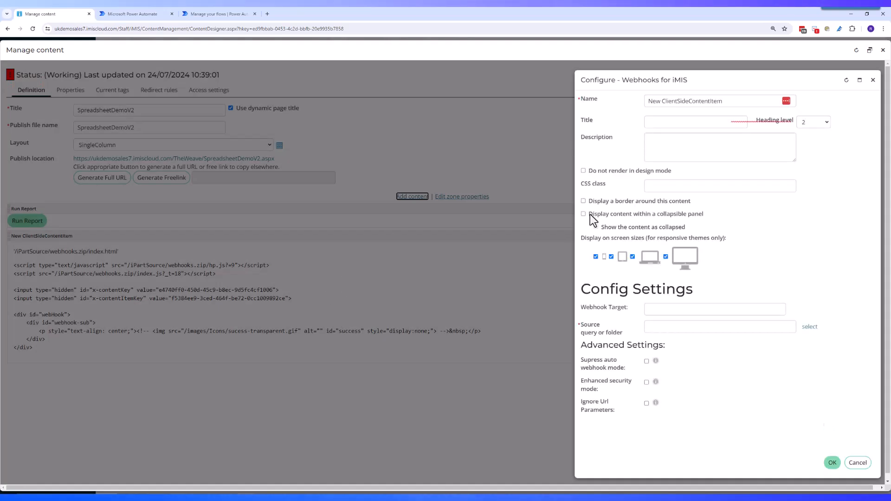
Set the webhook item's target to the copied flow URL and its source query to $/1-Weave/BasicContacts.
{"action": "left_click", "coordinate": [653, 308]}
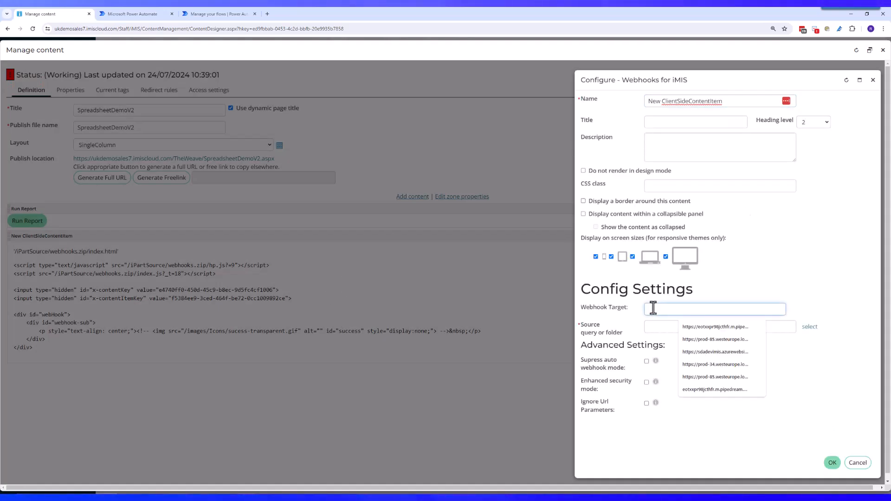
{"action": "key", "text": "ctrl+v"}
{"action": "left_click", "coordinate": [663, 323]}
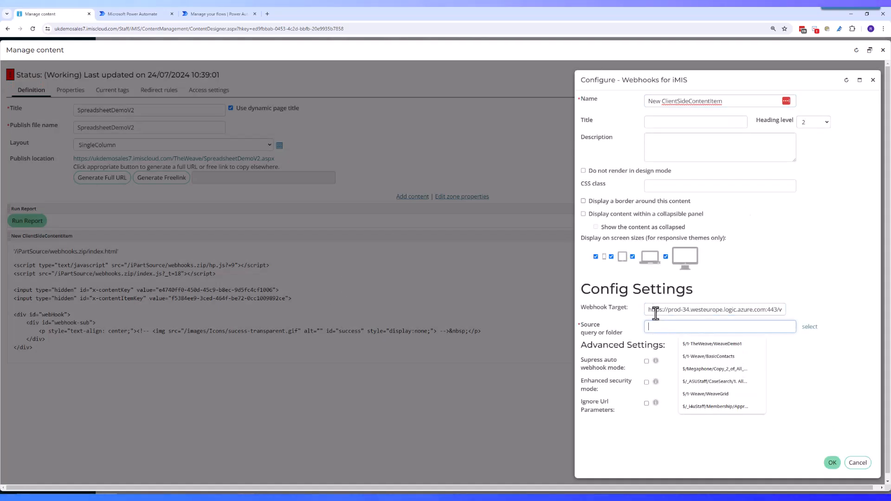
{"action": "left_click", "coordinate": [810, 328]}
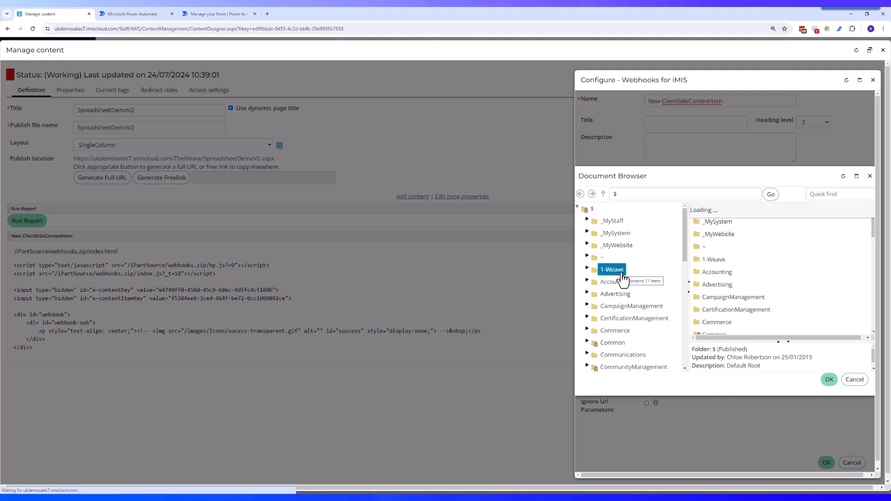
{"action": "double_click", "coordinate": [735, 245]}
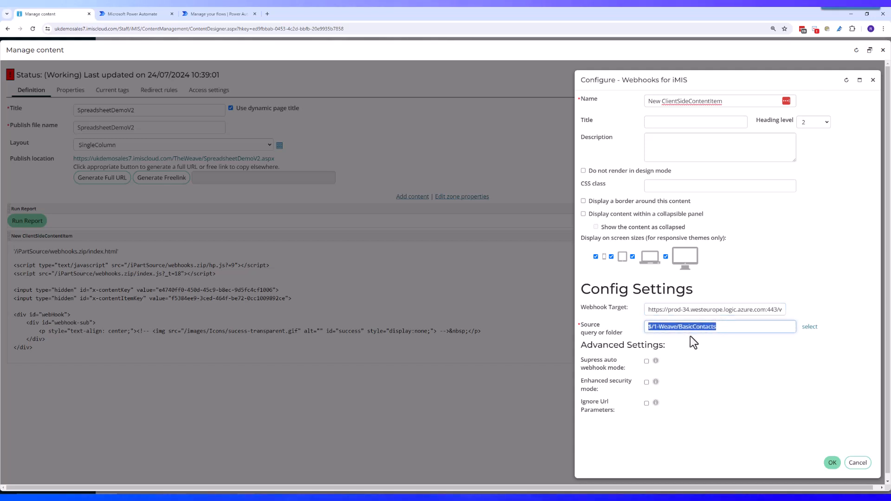
Enable Supress auto webhook mode for the webhook item, then save and publish the SpreadsheetDemoV2 page.
{"action": "left_click", "coordinate": [646, 362]}
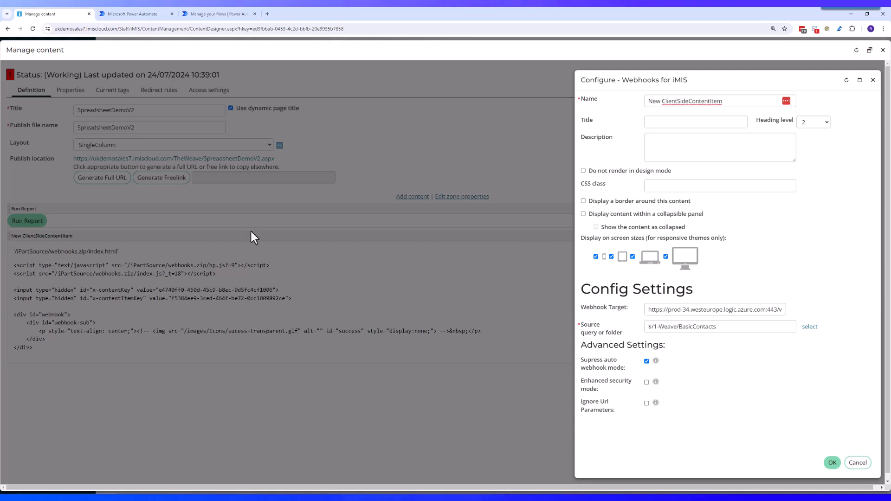
{"action": "left_click", "coordinate": [833, 463]}
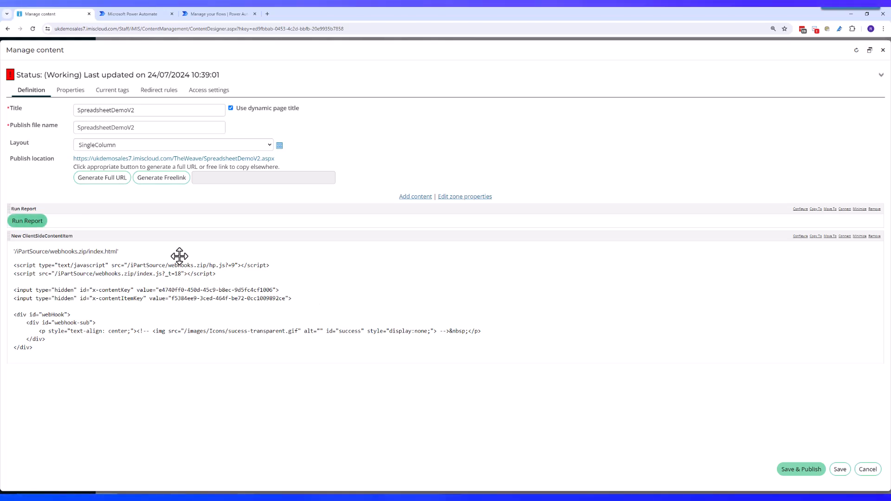
{"action": "left_click", "coordinate": [813, 473]}
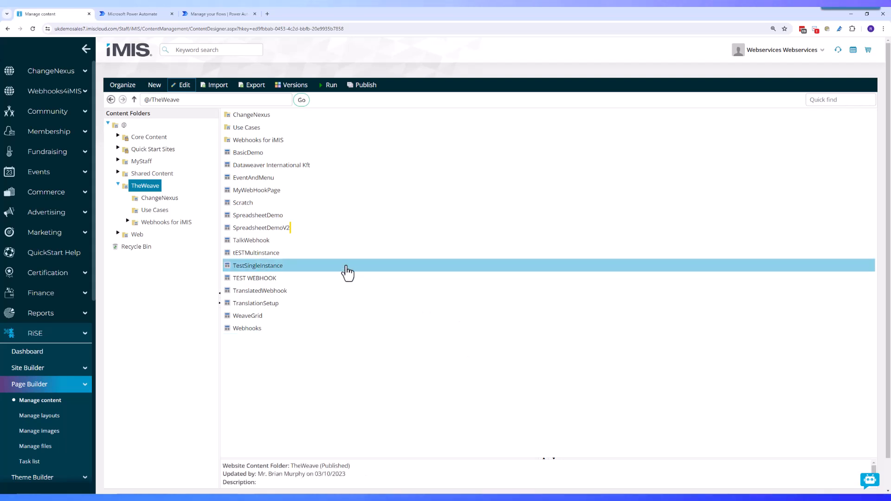
Open the Webhooks4iMIS Ping configuration and examine the fields of a new ping entry without saving one.
{"action": "left_click", "coordinate": [302, 228]}
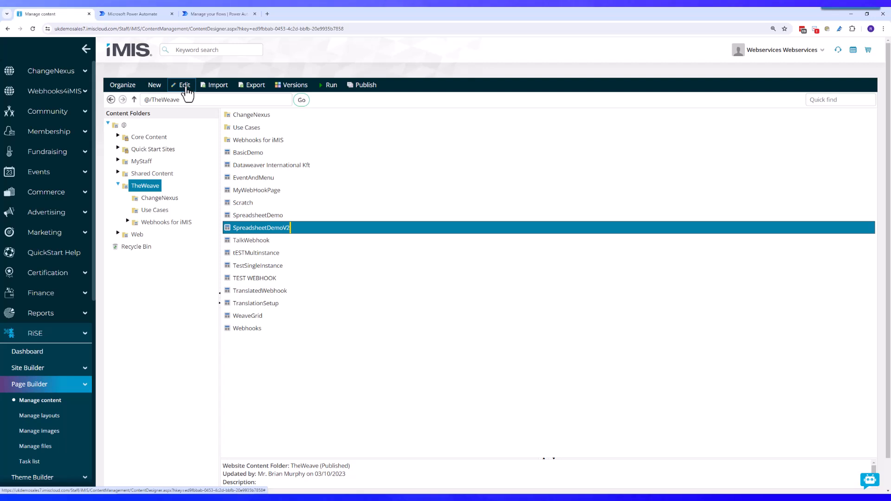
{"action": "left_click", "coordinate": [56, 91]}
{"action": "left_click", "coordinate": [52, 138]}
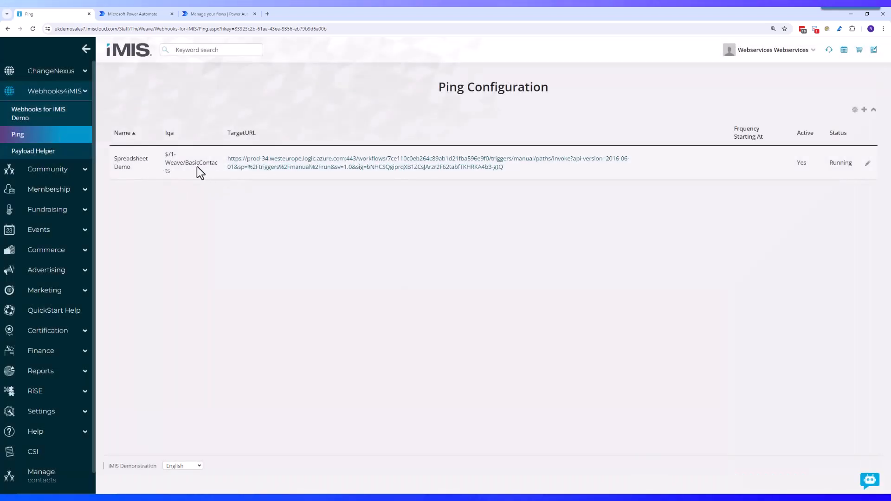
{"action": "left_click", "coordinate": [865, 110]}
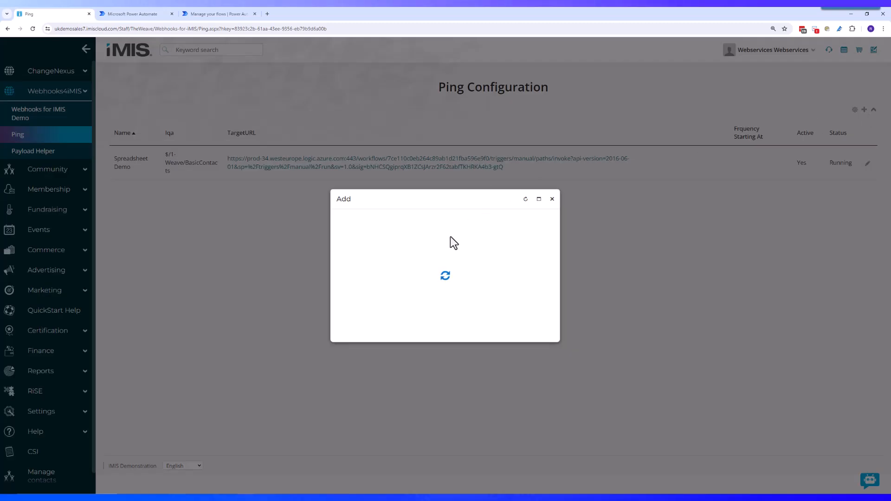
{"action": "scroll", "coordinate": [362, 261], "scroll_direction": "down", "scroll_amount": 3}
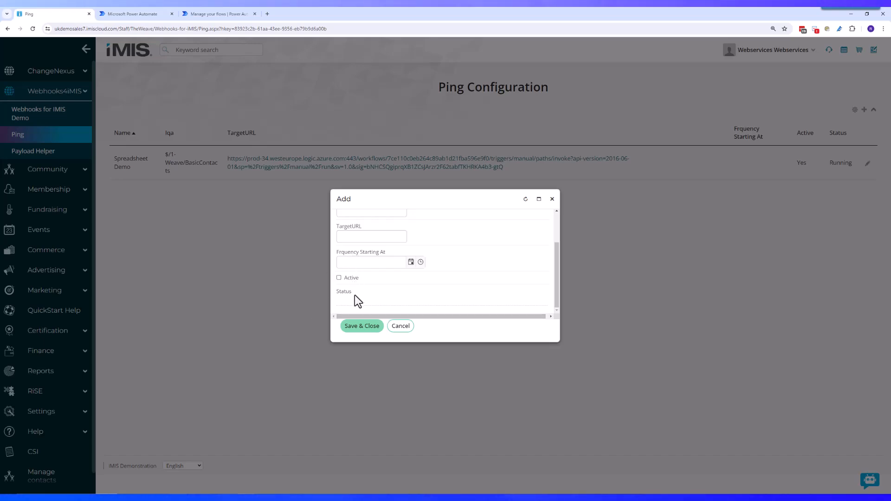
{"action": "left_click", "coordinate": [551, 200]}
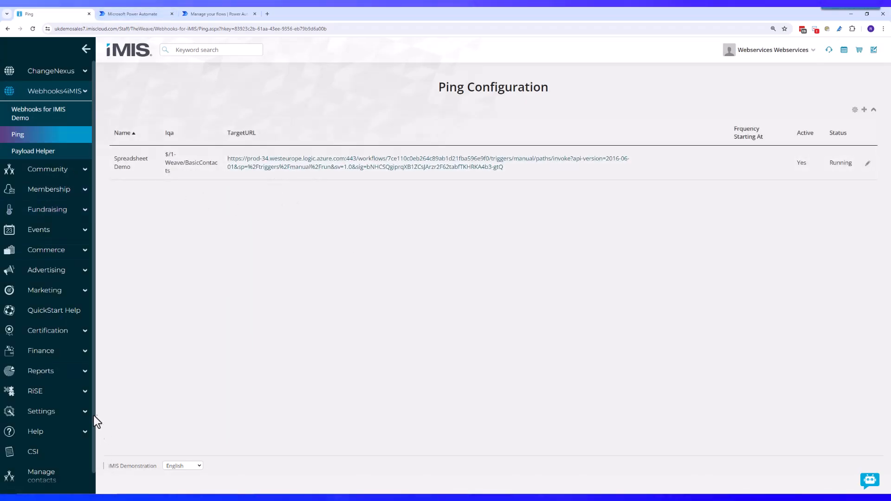
Open the published SpreadsheetDemoV2 page from TheWeave content folder and run its report.
{"action": "left_click", "coordinate": [51, 391]}
{"action": "left_click", "coordinate": [49, 385]}
{"action": "left_click", "coordinate": [47, 401]}
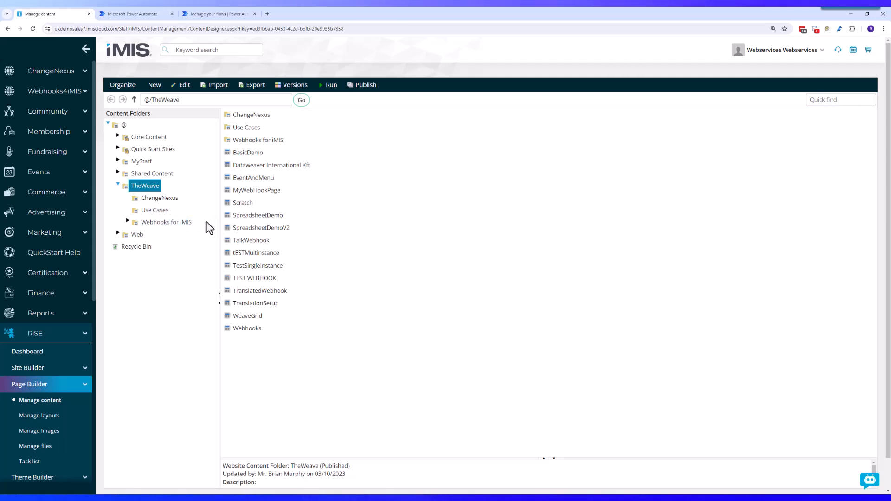
{"action": "left_click", "coordinate": [268, 228]}
{"action": "left_click", "coordinate": [179, 86]}
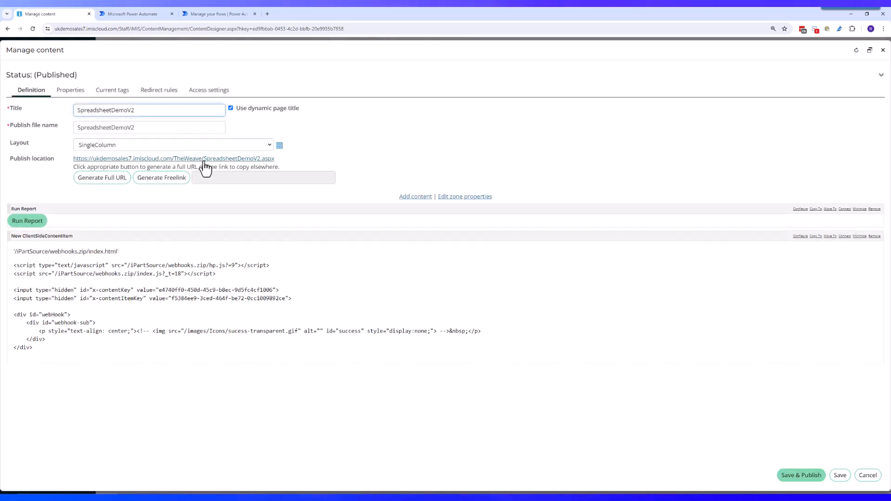
{"action": "left_click", "coordinate": [203, 160]}
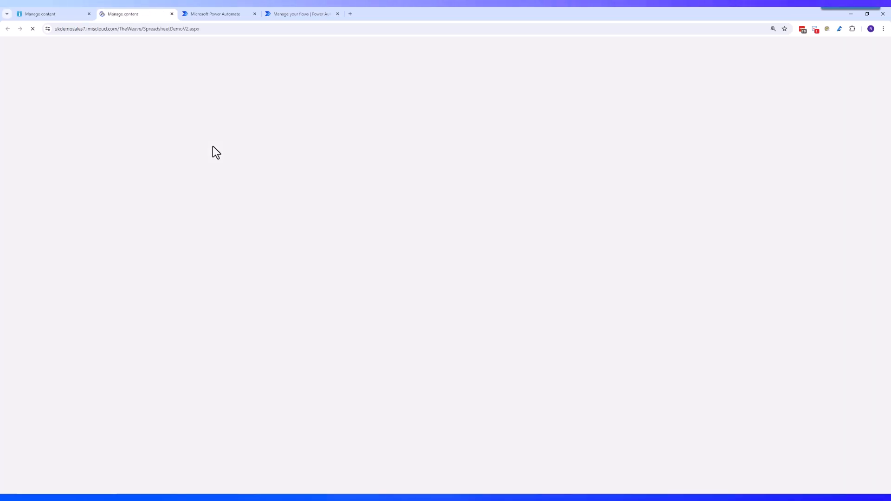
{"action": "left_click", "coordinate": [122, 87]}
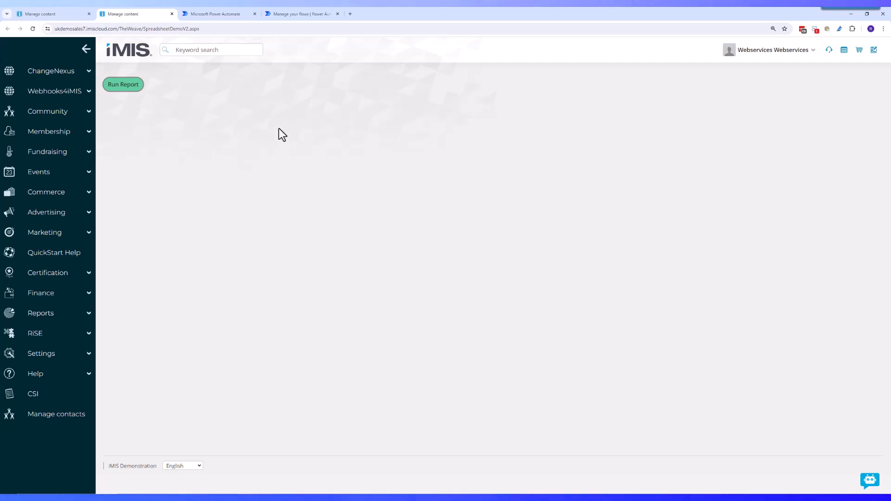
Switch to the Power Automate flow and leave its editor for the flow details, discarding unsaved changes.
{"action": "left_click", "coordinate": [300, 13]}
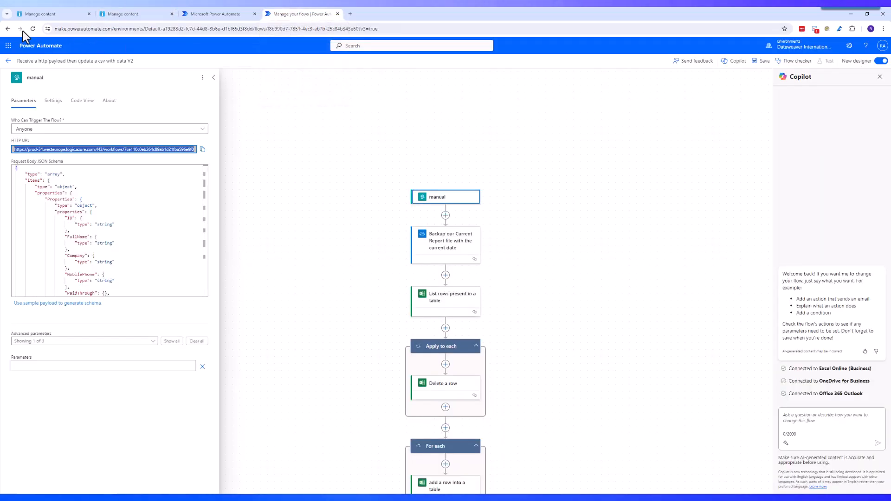
{"action": "left_click", "coordinate": [7, 61]}
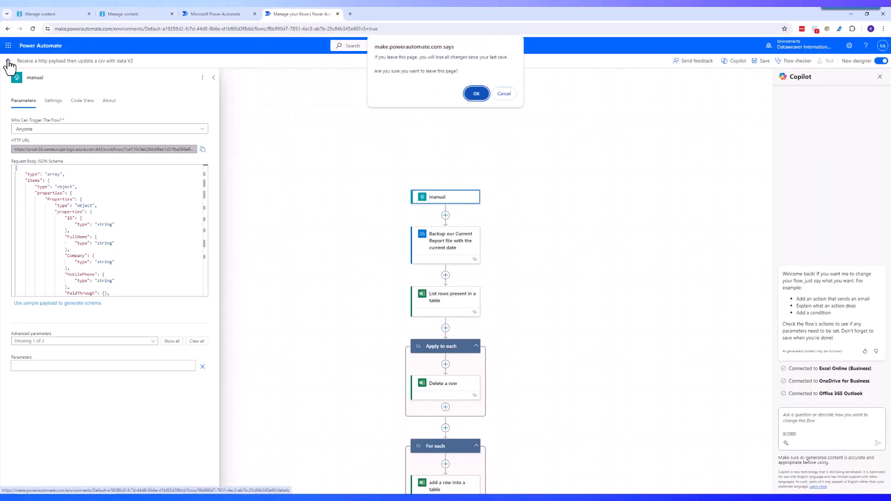
{"action": "left_click", "coordinate": [478, 95]}
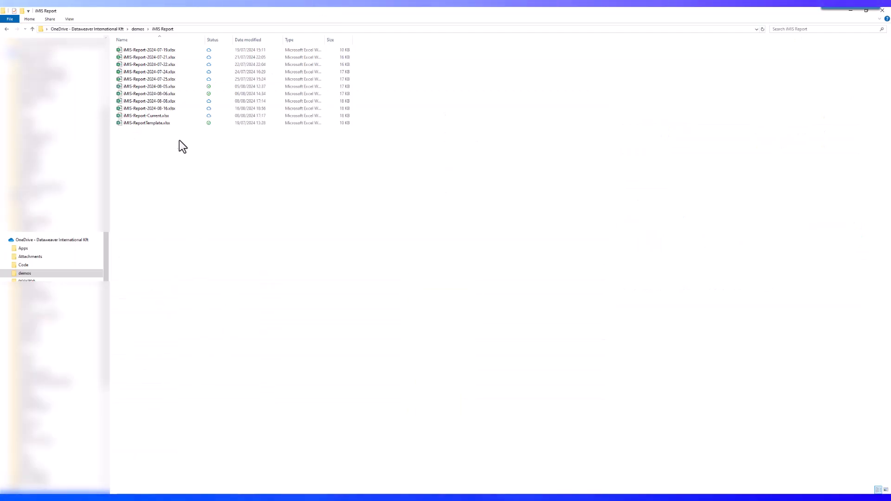
Open iMIS-Report-Current.xlsx from the OneDrive iMIS Report folder, examine the contact rows being added, and close the workbook.
{"action": "left_click", "coordinate": [162, 116]}
{"action": "double_click", "coordinate": [163, 116]}
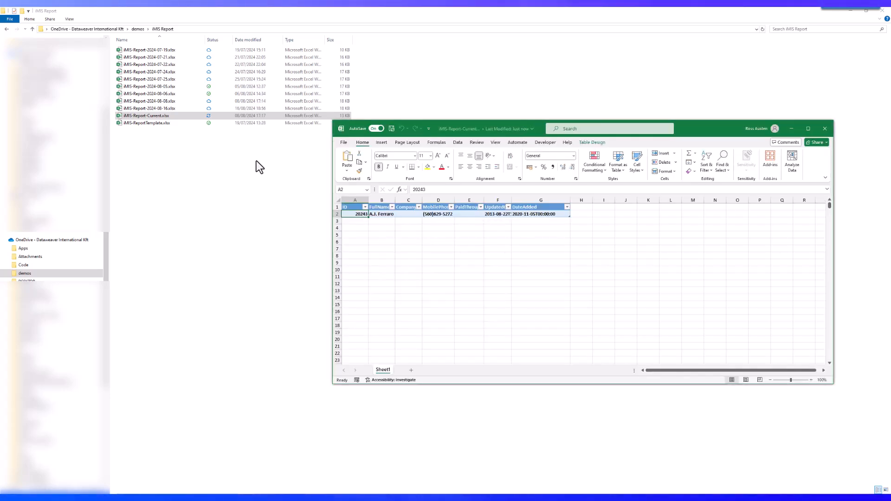
{"action": "left_click", "coordinate": [808, 129]}
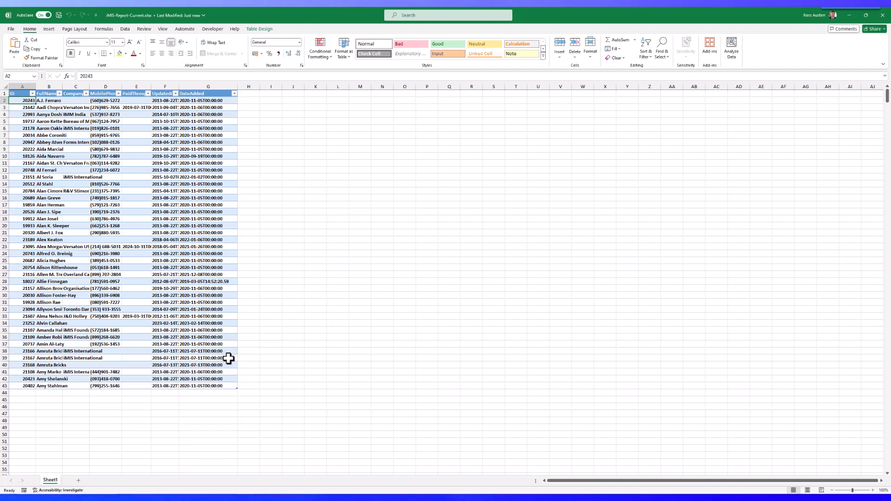
{"action": "scroll", "coordinate": [228, 358], "scroll_direction": "down", "scroll_amount": 5}
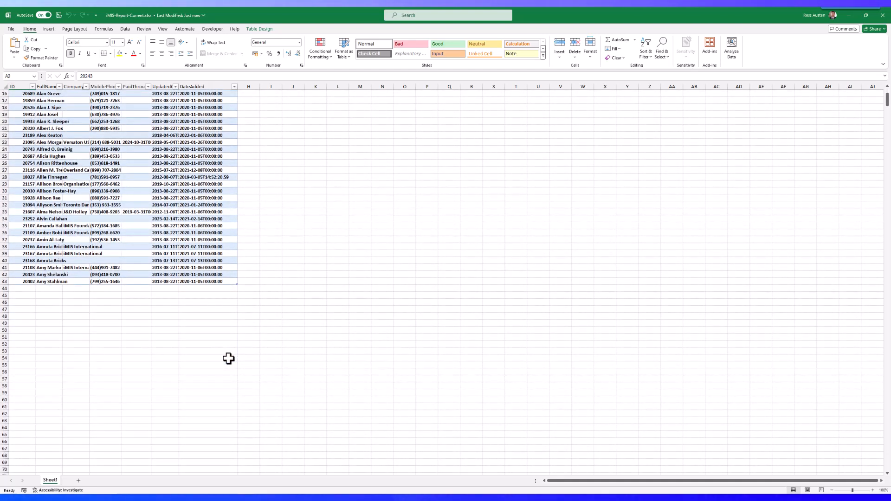
{"action": "scroll", "coordinate": [229, 358], "scroll_direction": "down", "scroll_amount": 3}
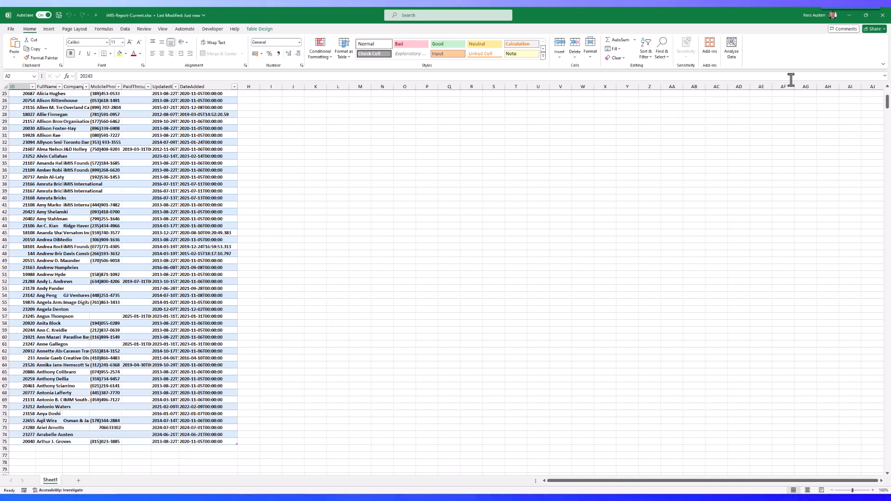
{"action": "left_click", "coordinate": [882, 15]}
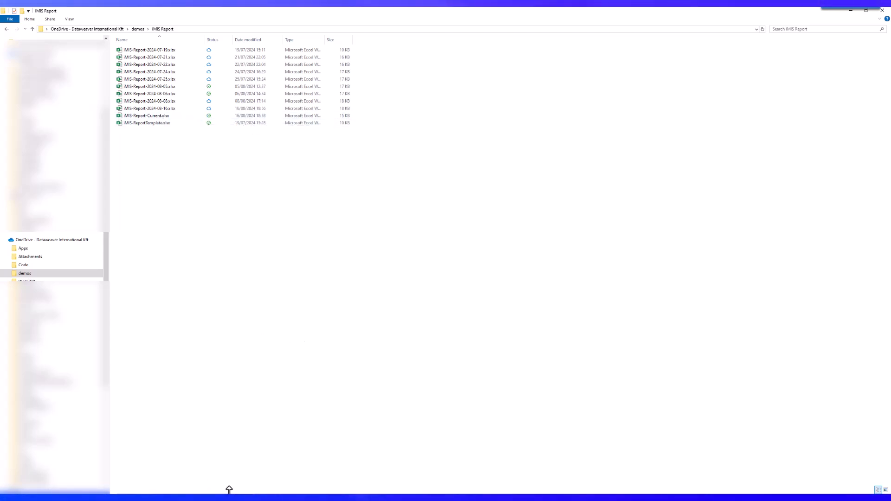
Switch to Outlook, open the iMIS Report - 08-16-2024 email and examine its attached Excel report.
{"action": "mouse_move", "coordinate": [230, 499]}
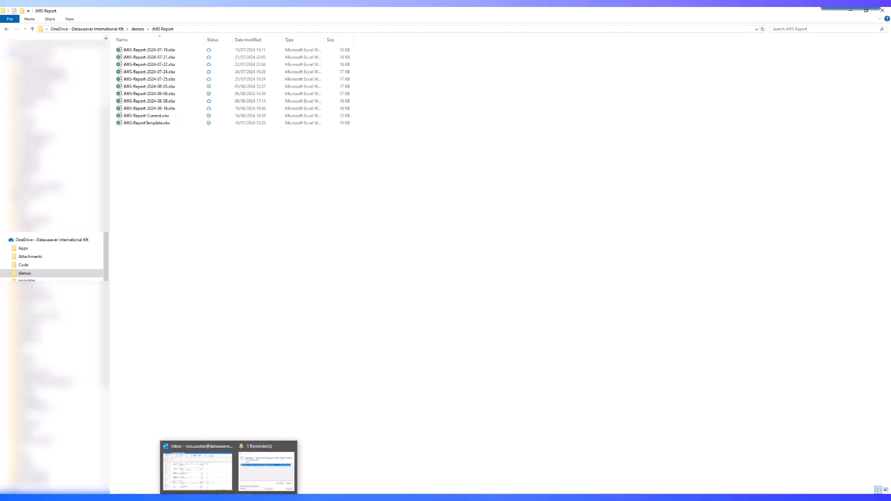
{"action": "left_click", "coordinate": [222, 481]}
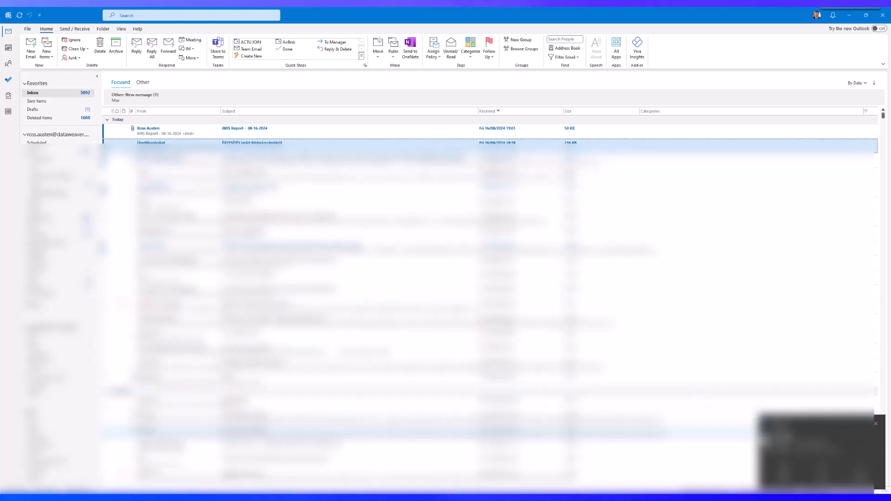
{"action": "double_click", "coordinate": [236, 133]}
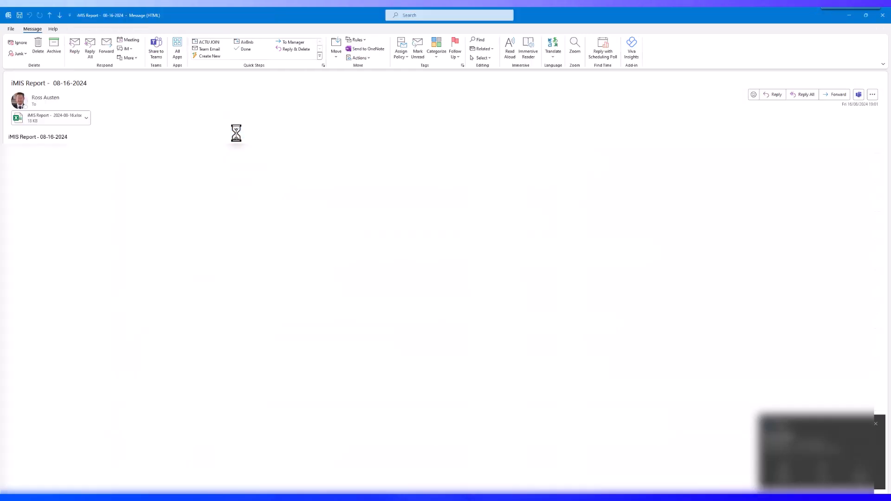
{"action": "double_click", "coordinate": [58, 121]}
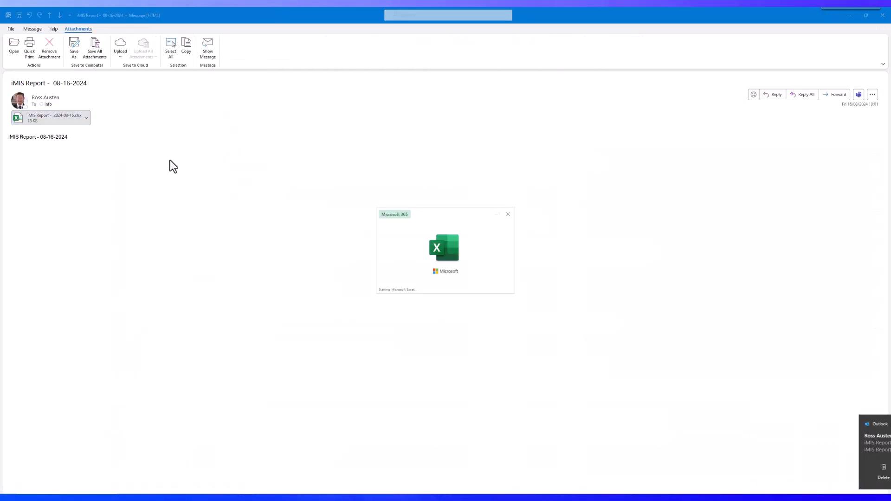
{"action": "scroll", "coordinate": [133, 329], "scroll_direction": "down", "scroll_amount": 13}
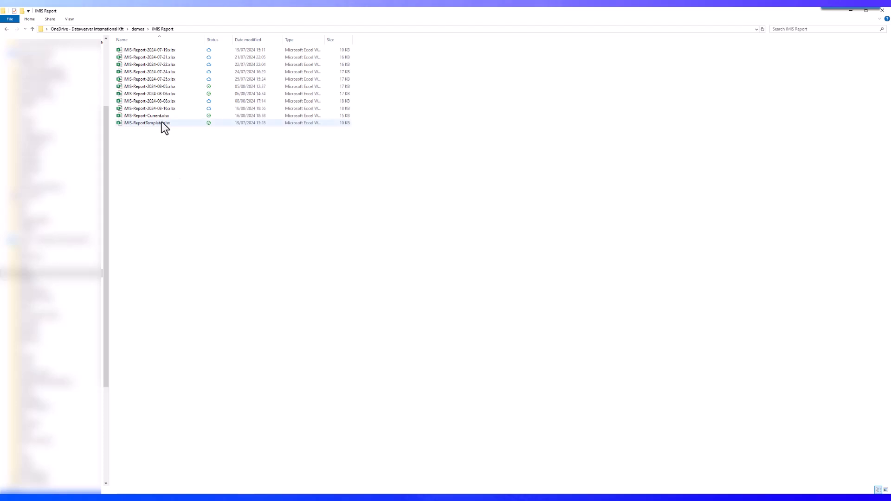
Sort the iMIS Report folder by date modified and select the iMIS-Report-2024-08-16.xlsx backup.
{"action": "left_click", "coordinate": [253, 40]}
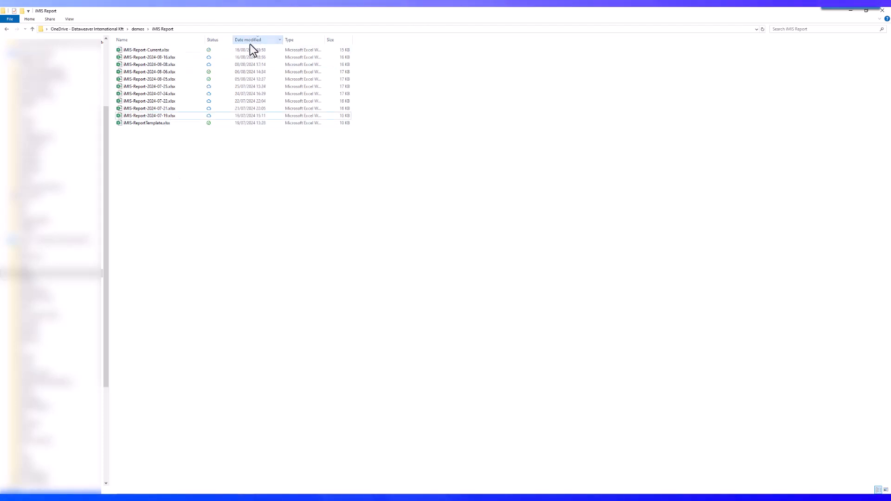
{"action": "left_click", "coordinate": [169, 57]}
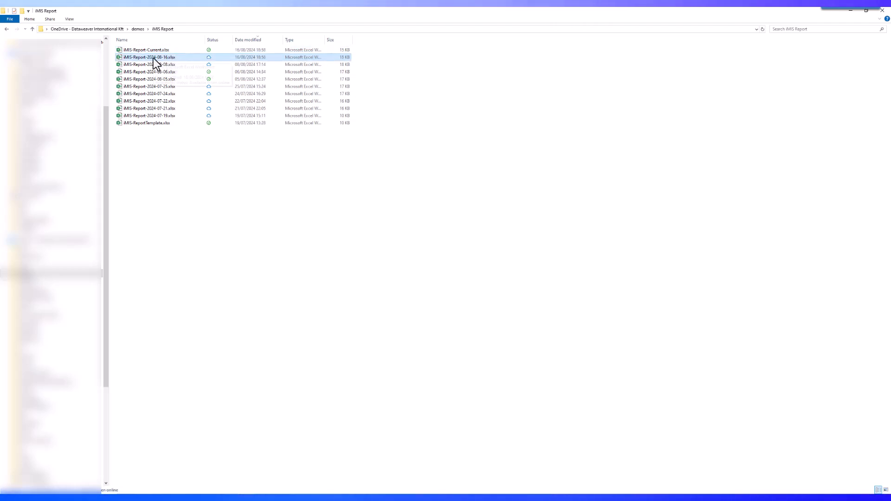